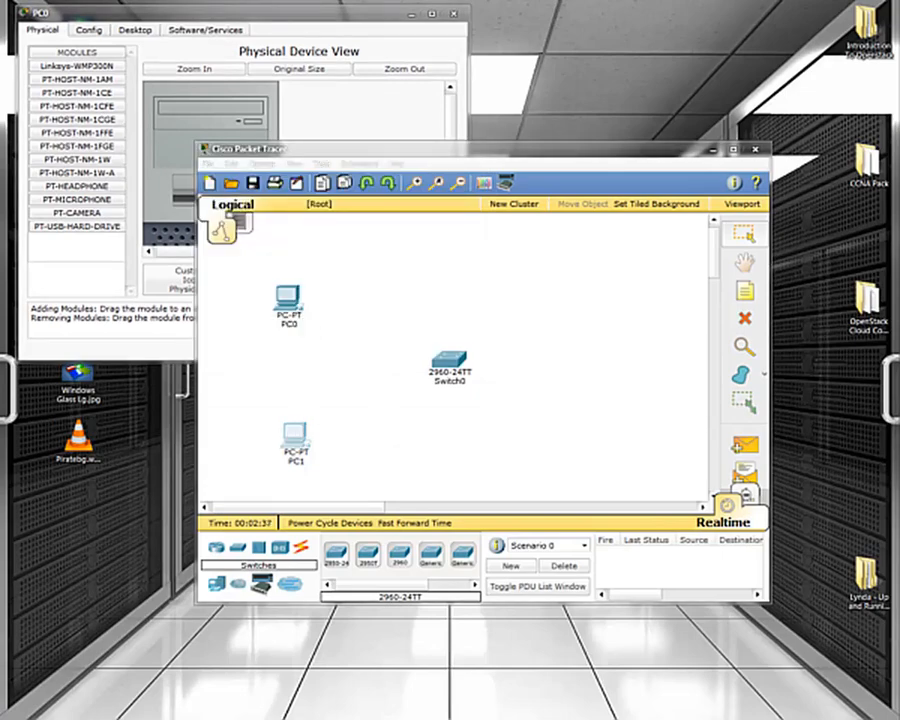
Step: Arrange the PC1 and Switch0 device windows below PC0's so that all three devices can be seen side by side
{"action": "left_click_drag", "start_coordinate": [2, 238], "coordinate": [239, 376]}
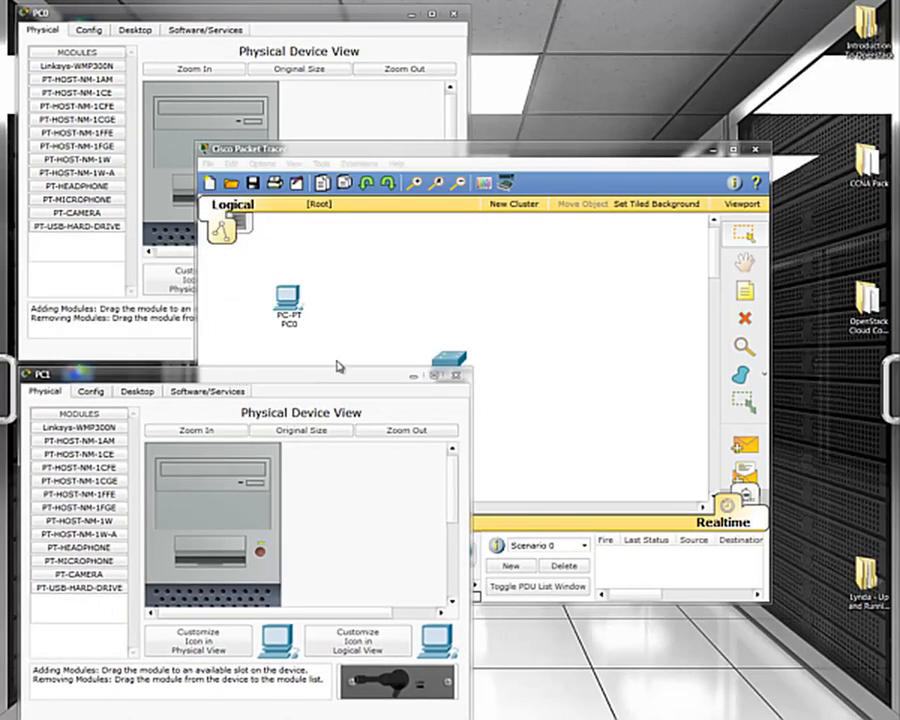
{"action": "left_click", "coordinate": [620, 420]}
{"action": "left_click", "coordinate": [461, 359]}
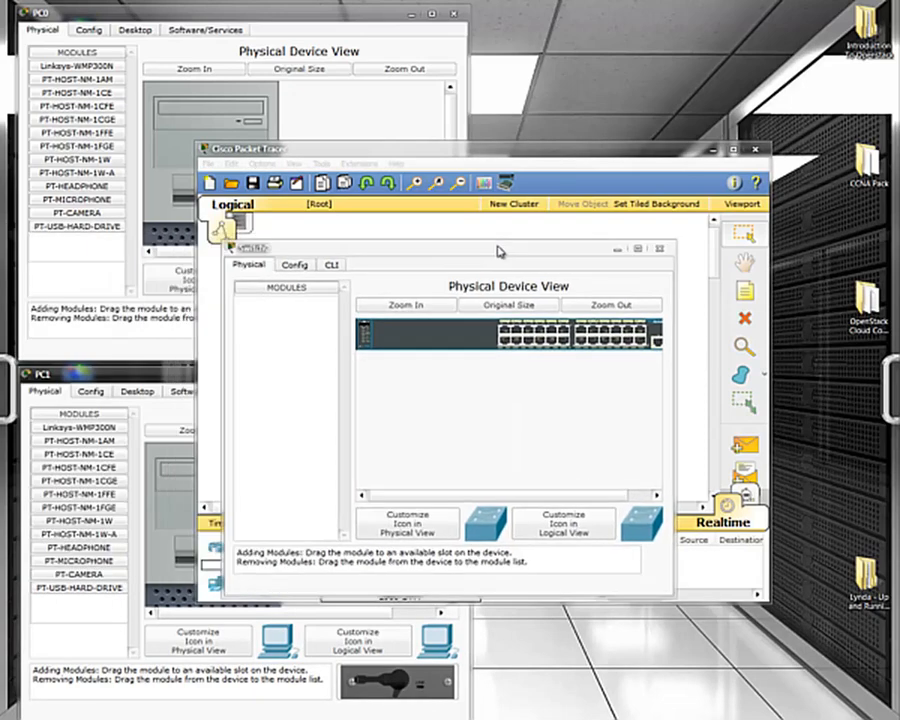
{"action": "left_click_drag", "start_coordinate": [476, 246], "coordinate": [689, 369]}
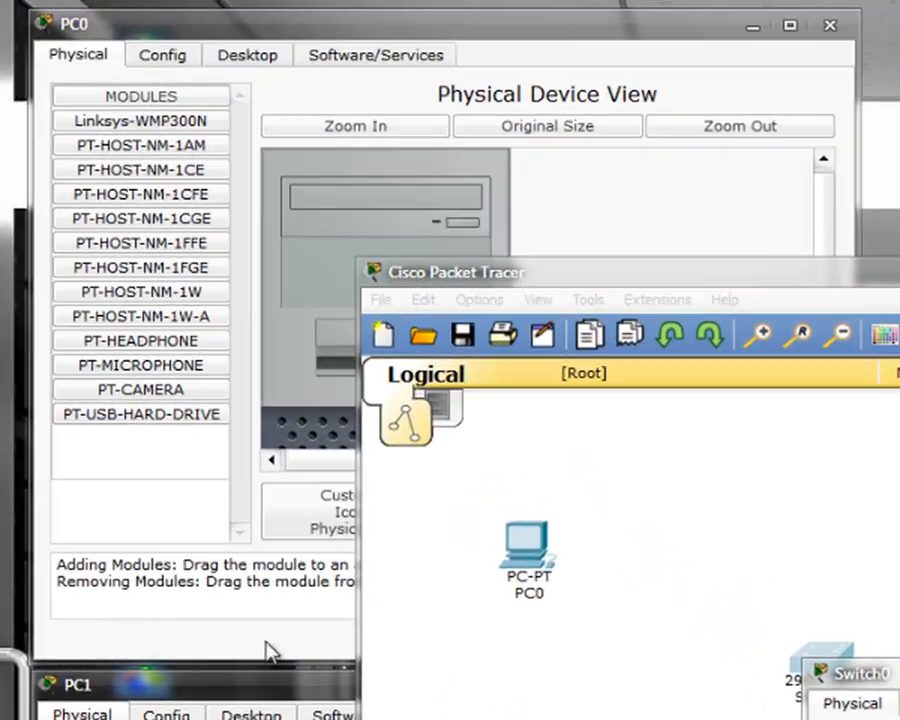
Step: Give PC0's FastEthernet0 interface the static IP address 192.168.1.100 with subnet mask 255.255.255.0, and return to its physical view
{"action": "left_click", "coordinate": [418, 40]}
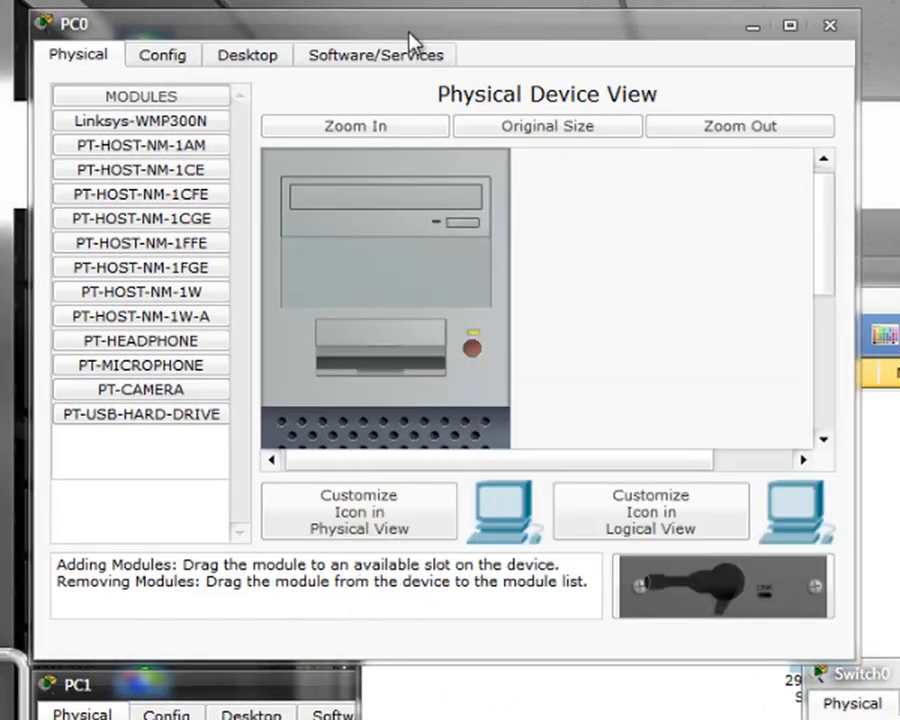
{"action": "left_click", "coordinate": [170, 58]}
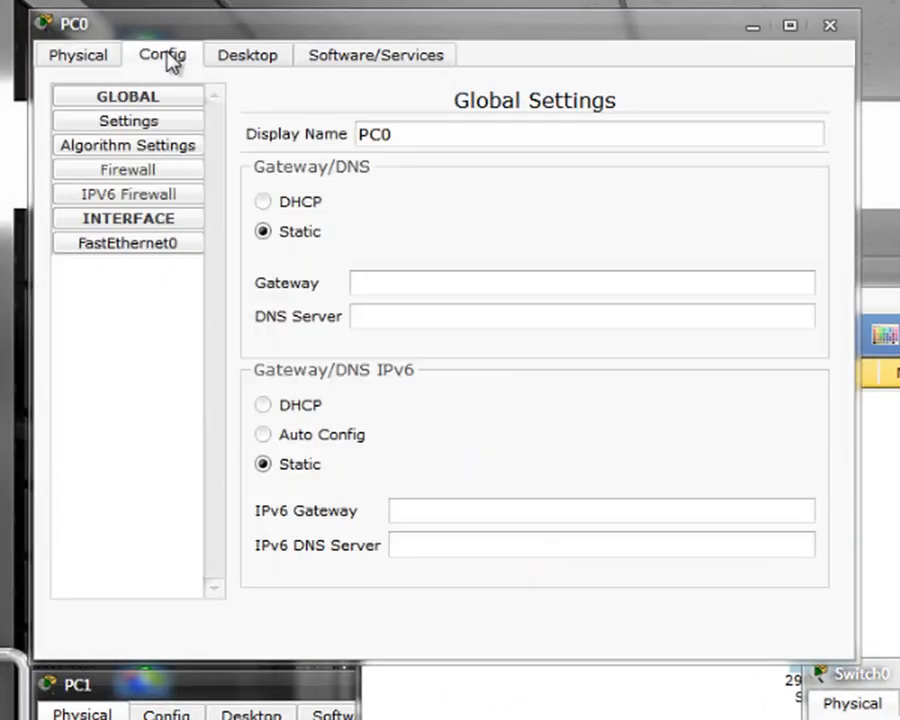
{"action": "left_click", "coordinate": [155, 248]}
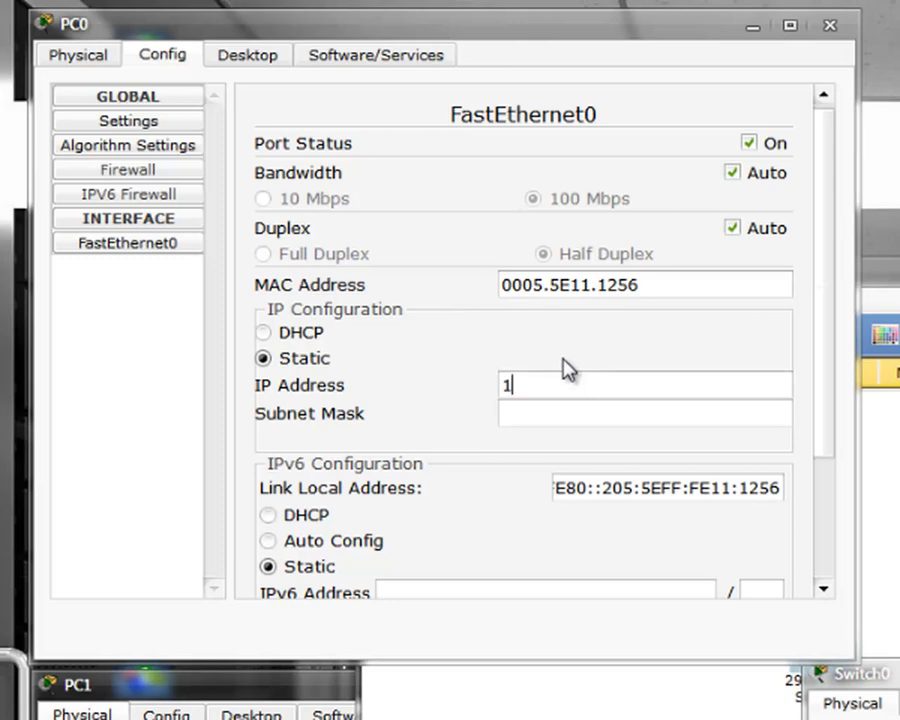
{"action": "type", "text": "92.168.1.100"}
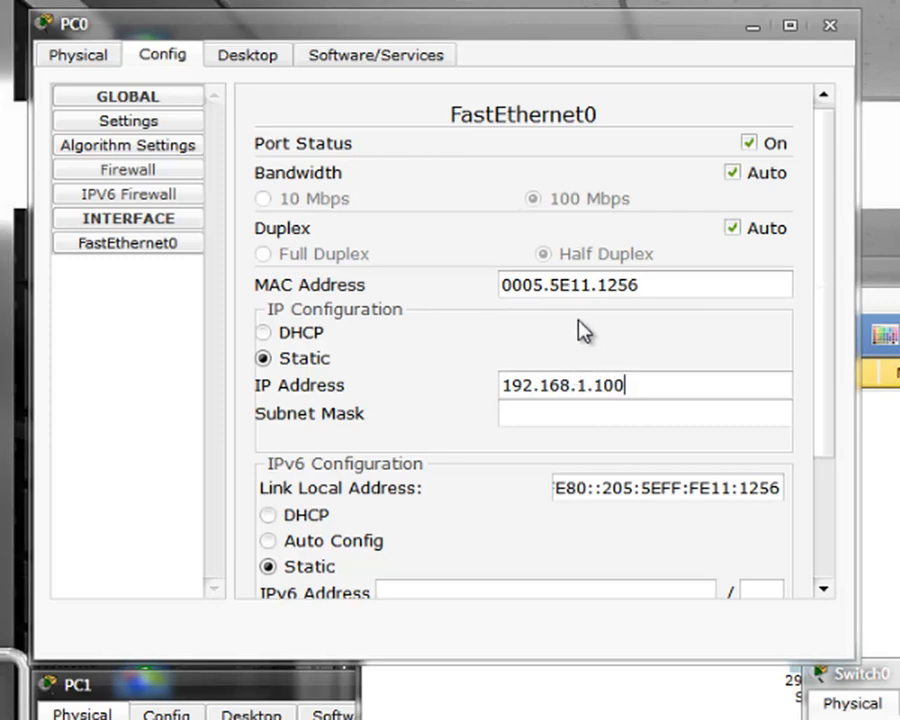
{"action": "key", "text": "Tab"}
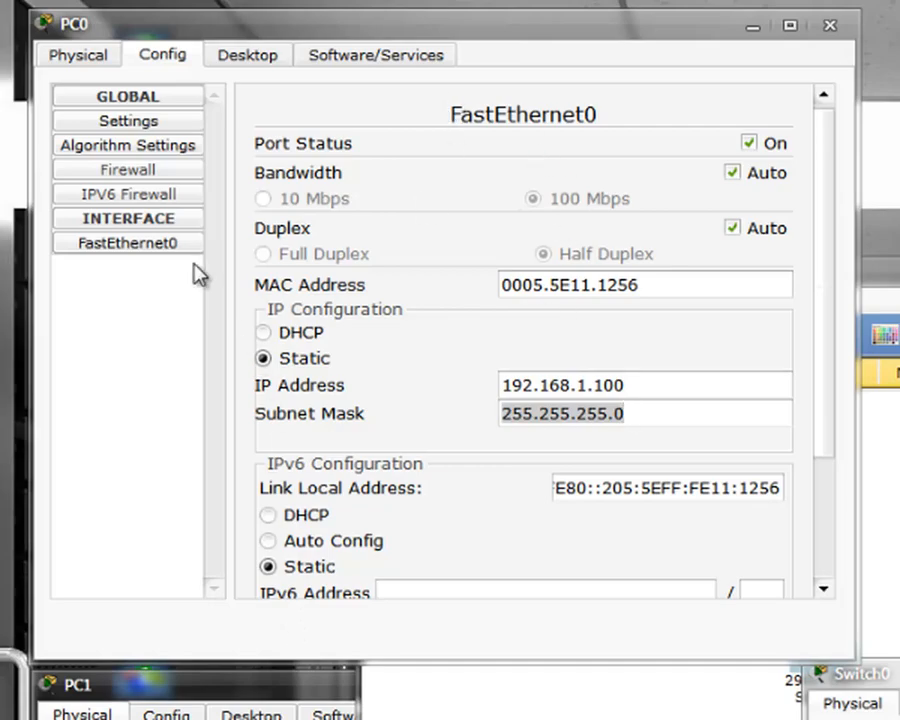
{"action": "left_click", "coordinate": [100, 56]}
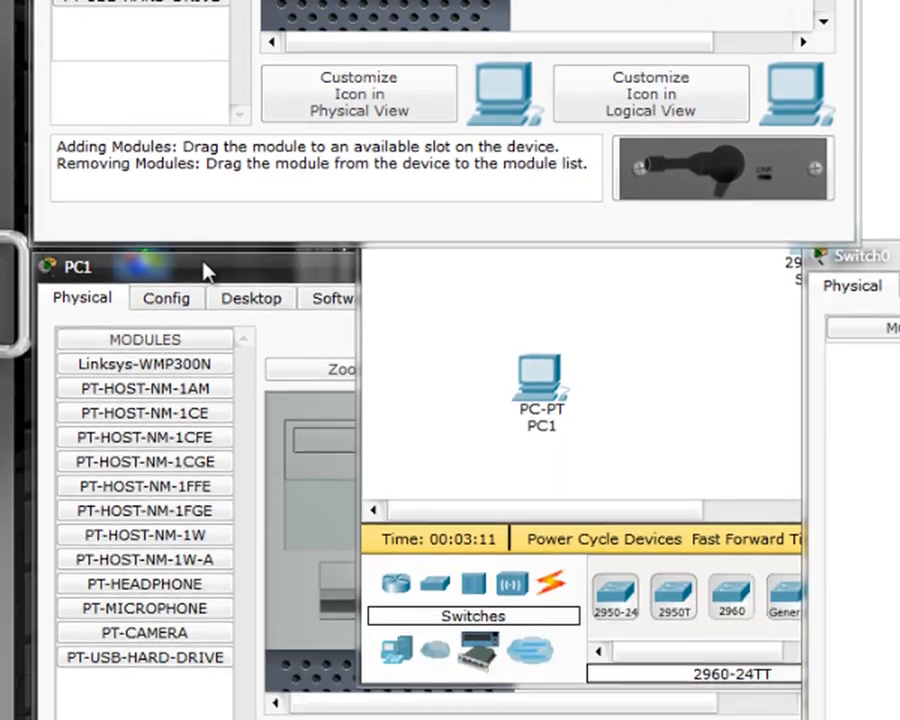
Step: Give PC1's FastEthernet0 interface the static IP address 192.168.1.101 with the default subnet mask, and return to its physical view
{"action": "left_click", "coordinate": [205, 268]}
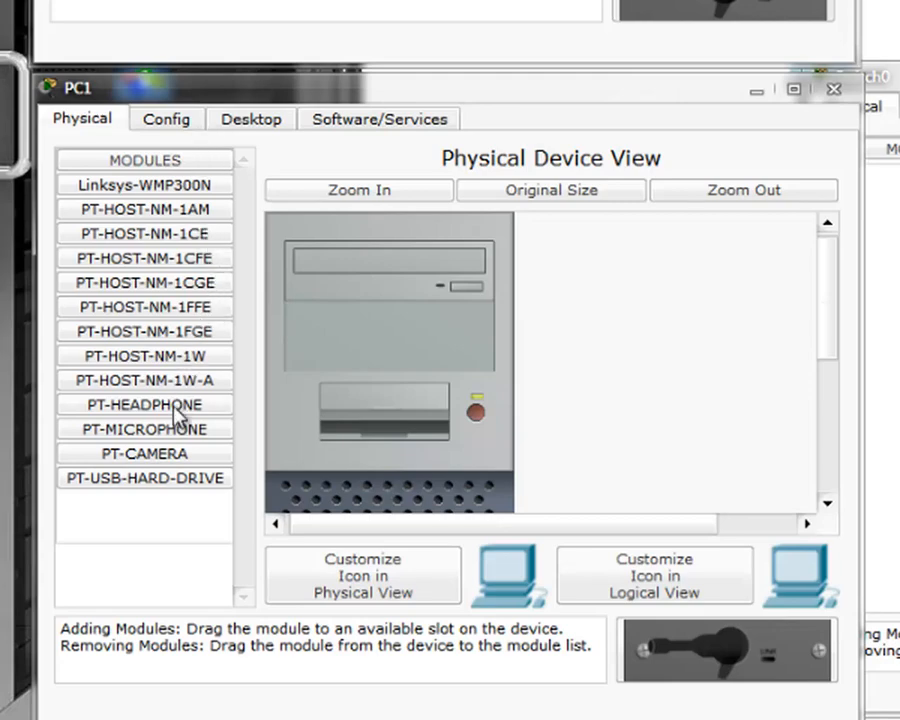
{"action": "left_click", "coordinate": [160, 119]}
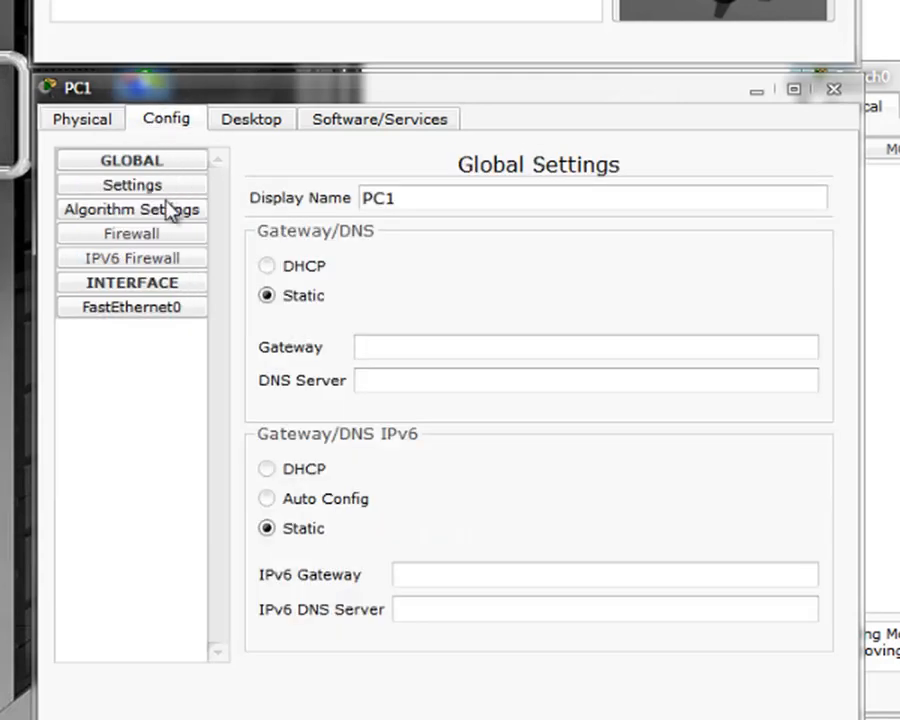
{"action": "left_click", "coordinate": [148, 318]}
{"action": "left_click", "coordinate": [552, 441]}
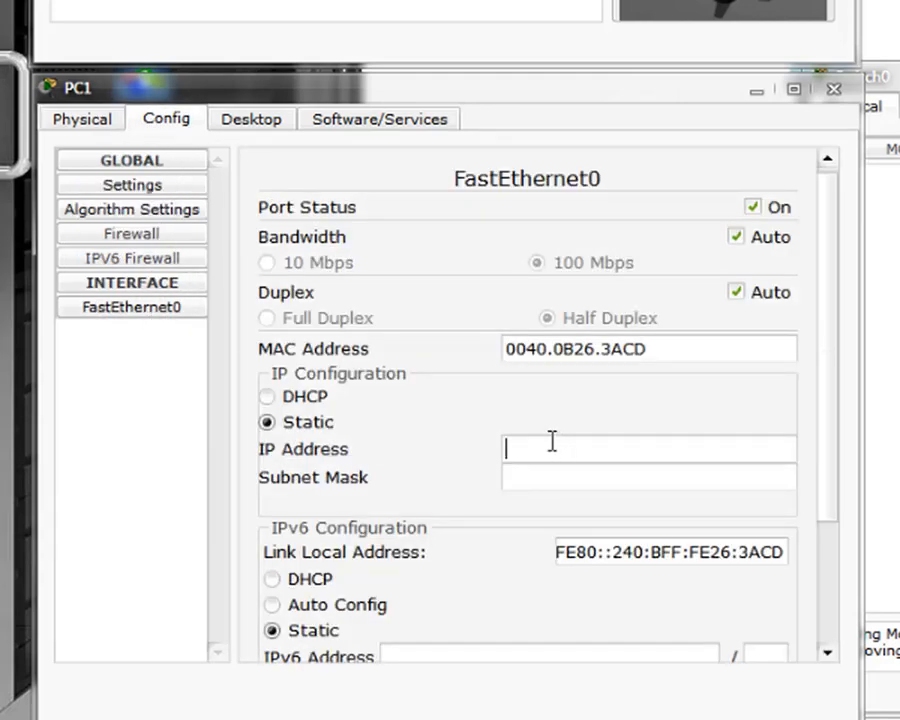
{"action": "type", "text": "192.168.1.101"}
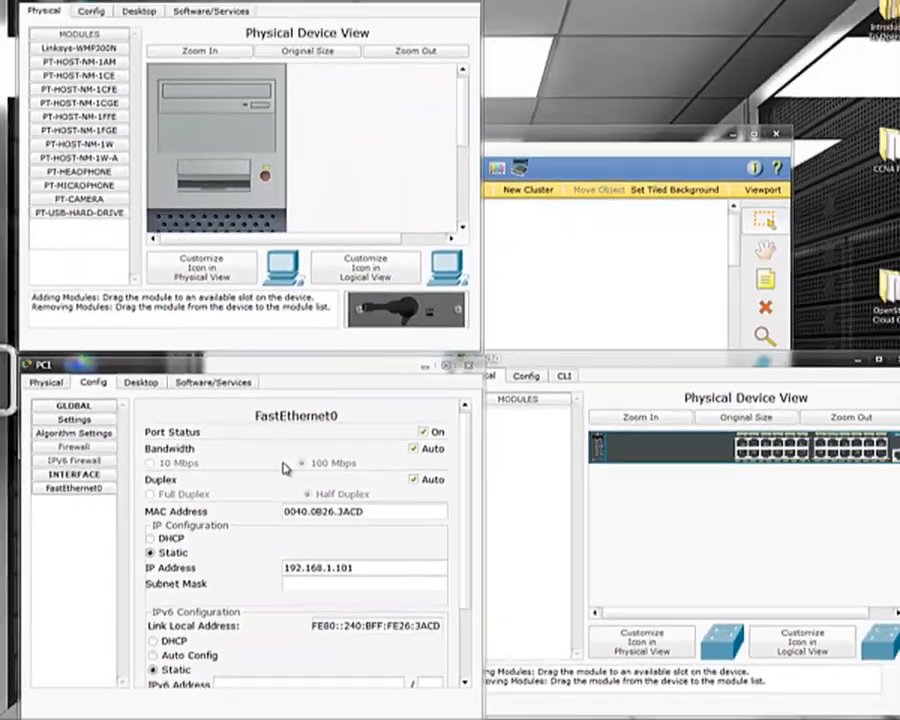
{"action": "key", "text": "Tab"}
{"action": "left_click", "coordinate": [50, 391]}
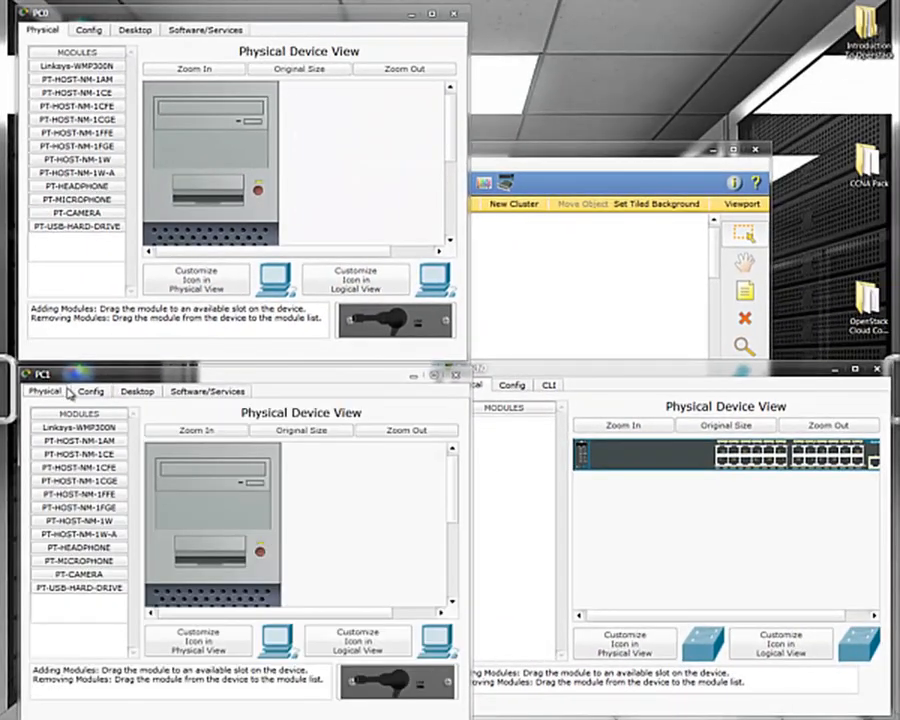
Step: Connect PC1's FastEthernet0 port to Switch0's FastEthernet0/13 port with a Copper Straight-Through cable
{"action": "left_click", "coordinate": [603, 331]}
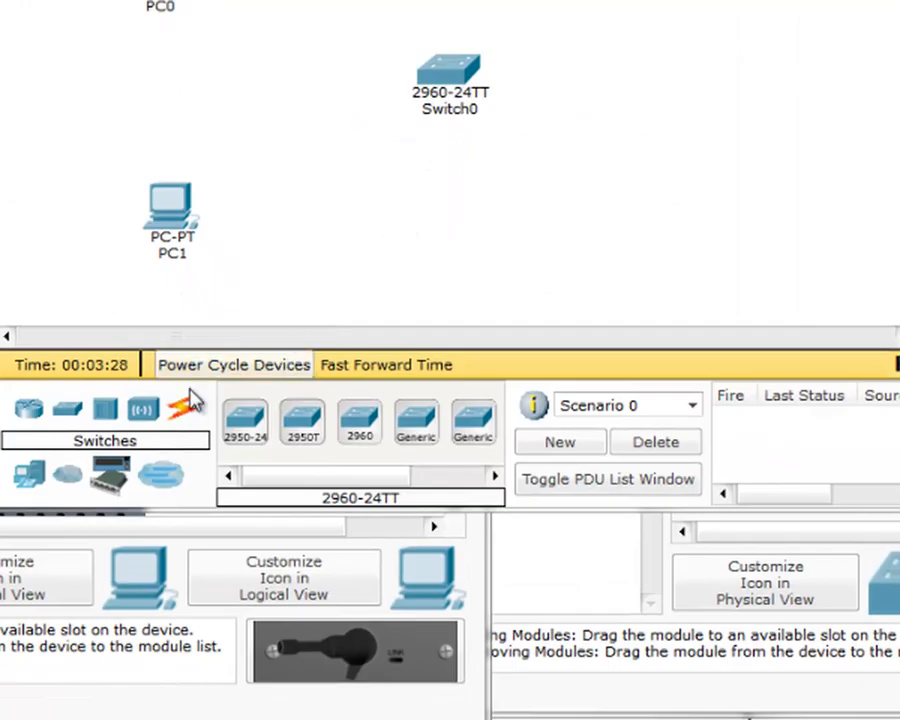
{"action": "left_click", "coordinate": [201, 430]}
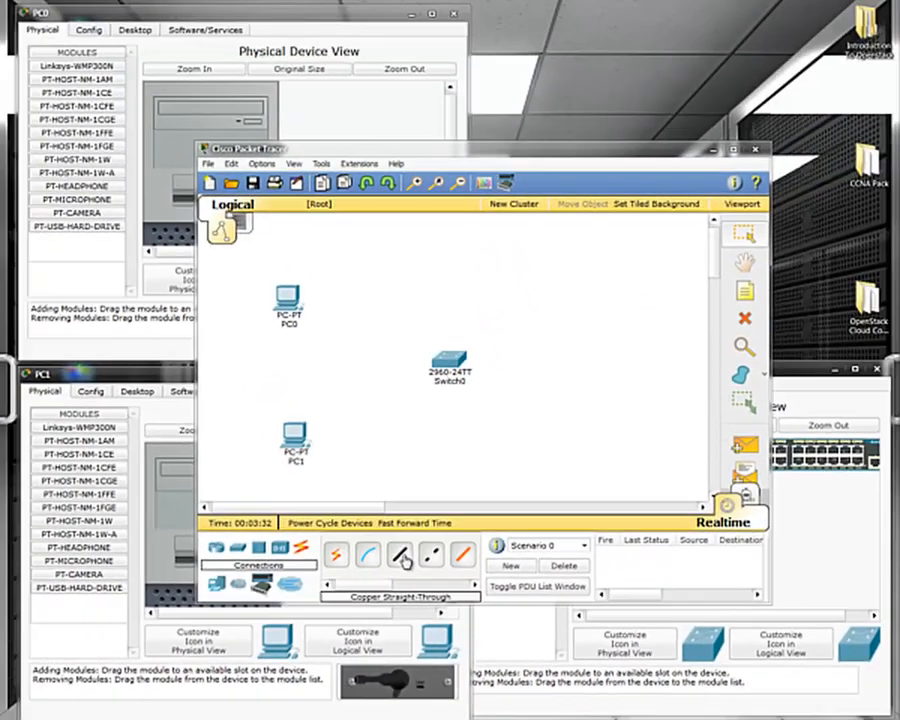
{"action": "left_click", "coordinate": [362, 424]}
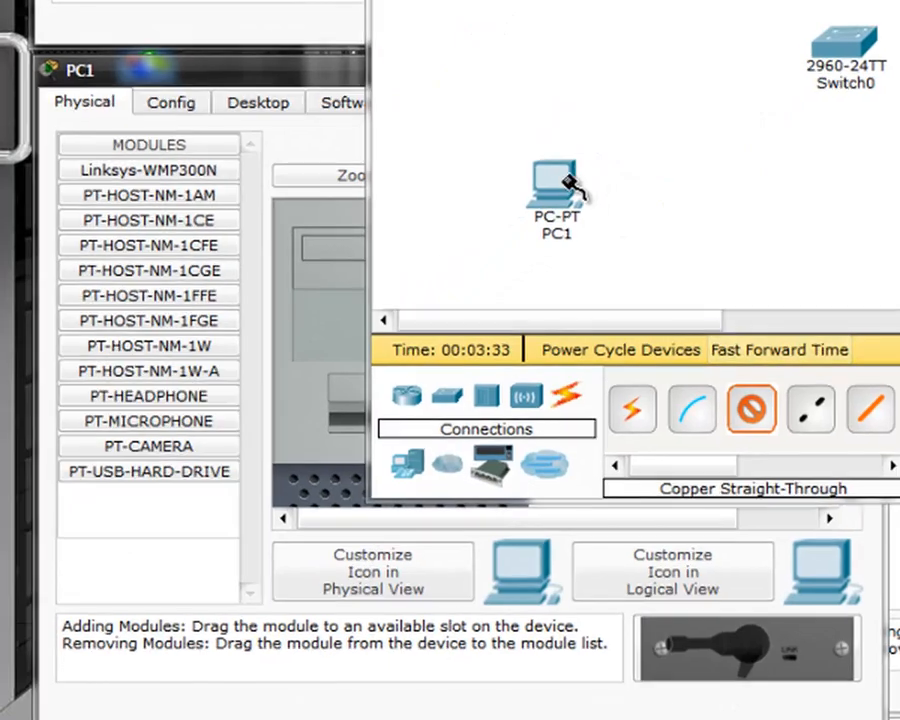
{"action": "left_click", "coordinate": [381, 352]}
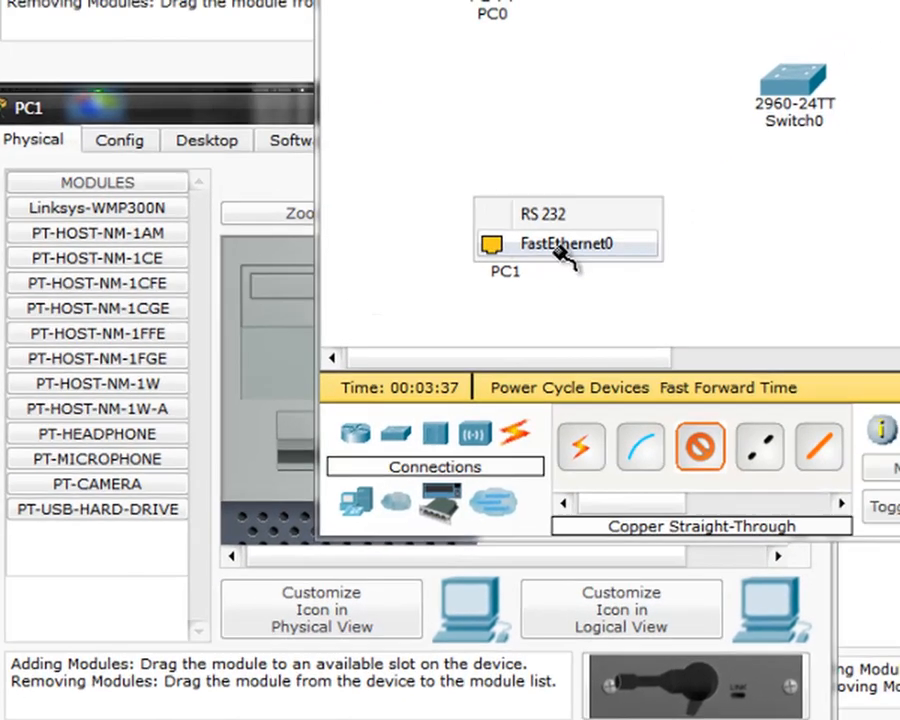
{"action": "left_click", "coordinate": [606, 210]}
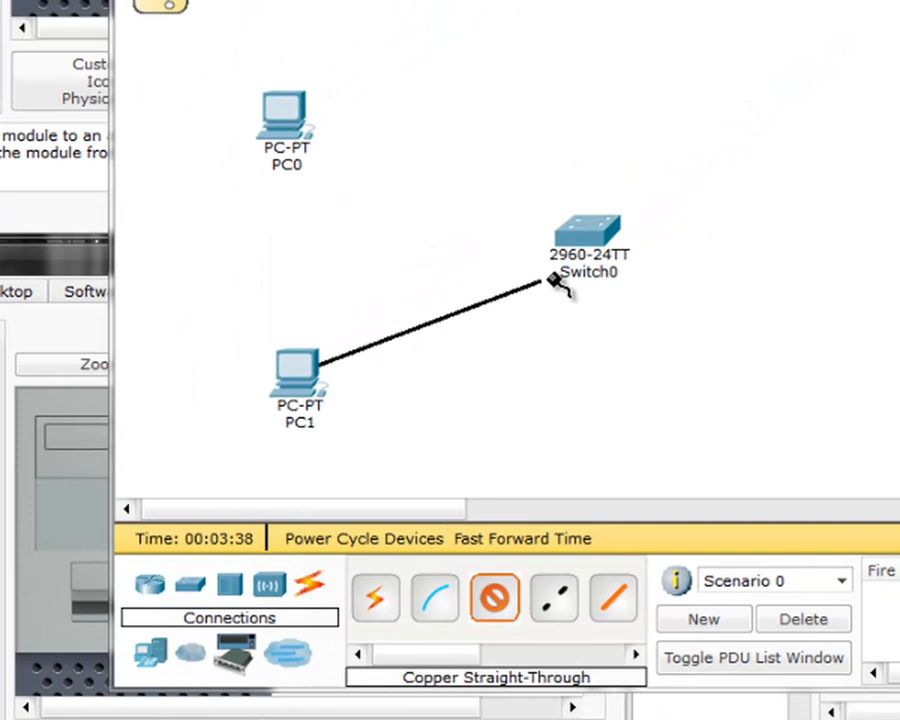
{"action": "left_click", "coordinate": [590, 243]}
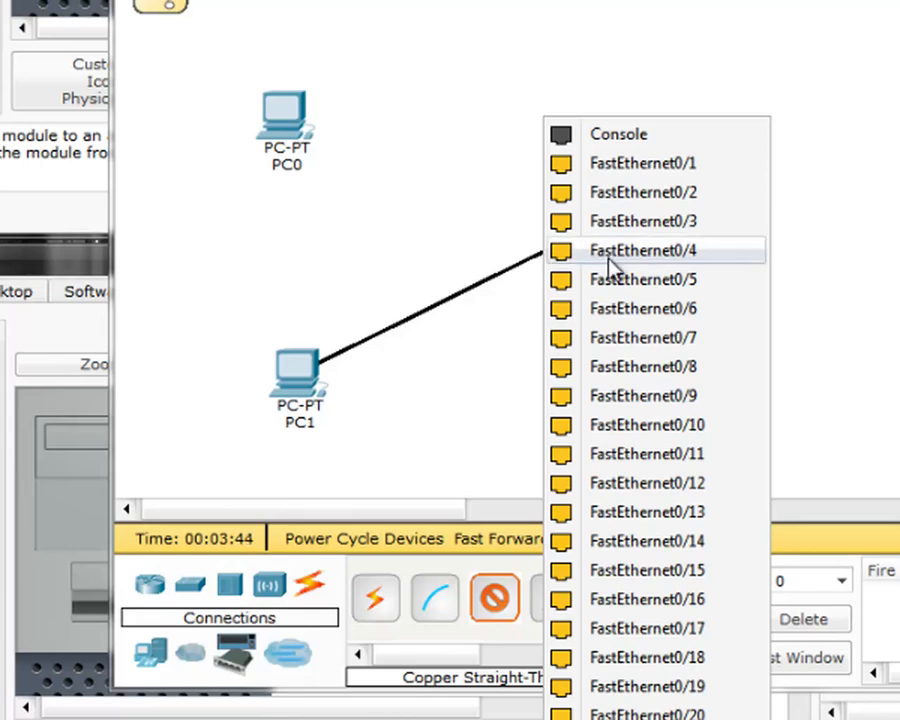
{"action": "left_click", "coordinate": [668, 518]}
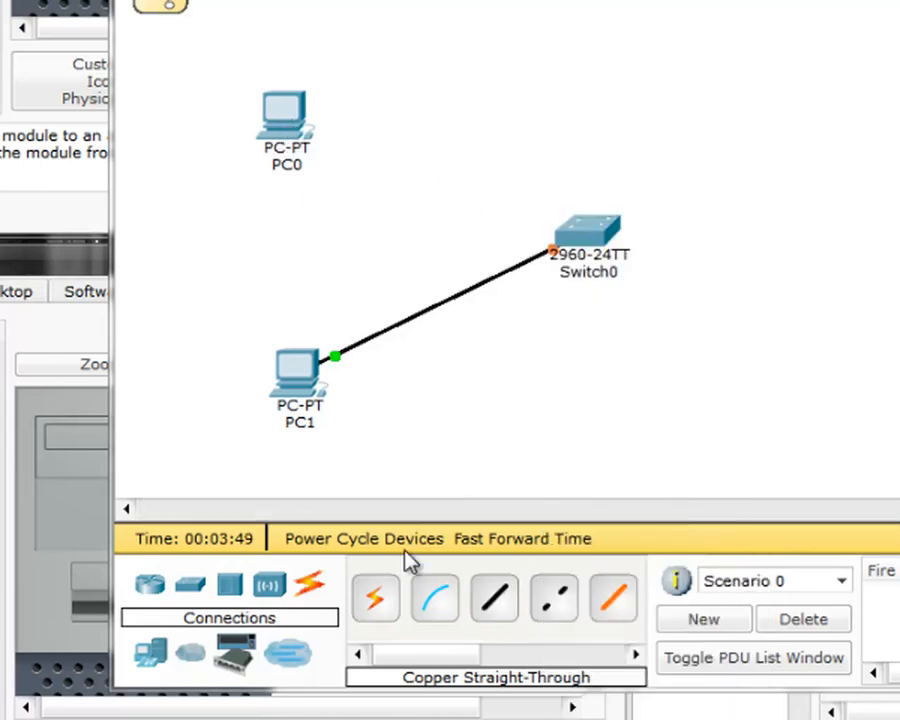
Step: Connect PC0's FastEthernet0 port to Switch0's FastEthernet0/3 port with a Copper Straight-Through cable
{"action": "left_click", "coordinate": [493, 600]}
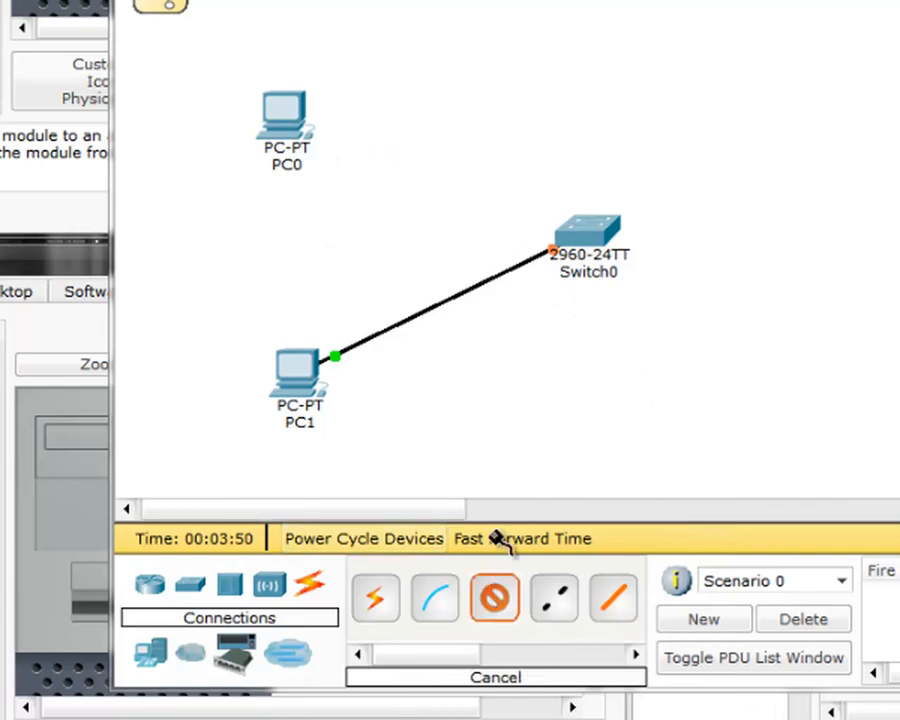
{"action": "left_click", "coordinate": [291, 124]}
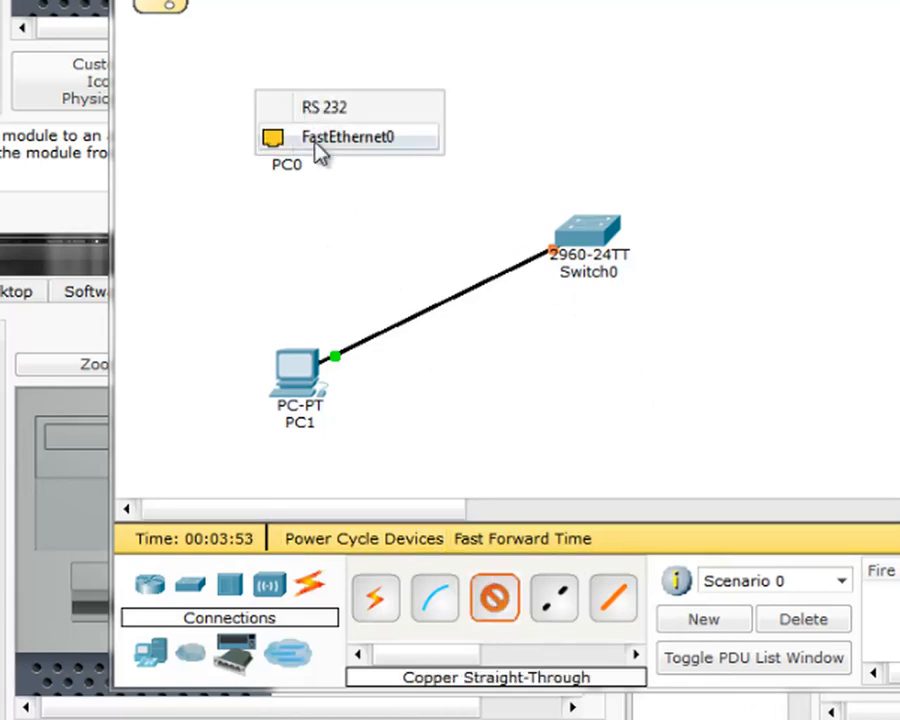
{"action": "left_click", "coordinate": [318, 142]}
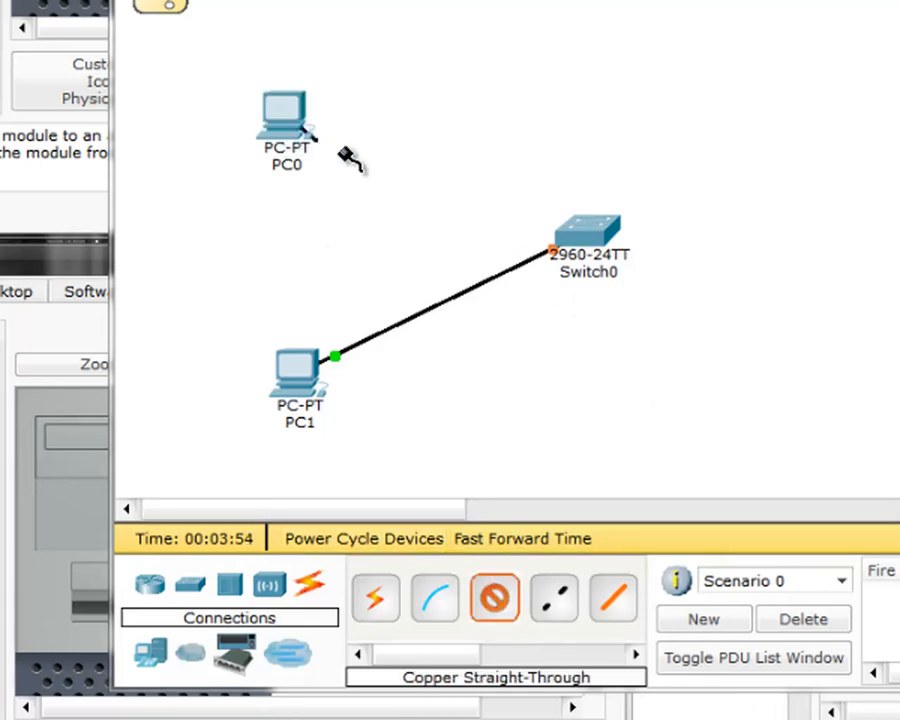
{"action": "left_click", "coordinate": [580, 237]}
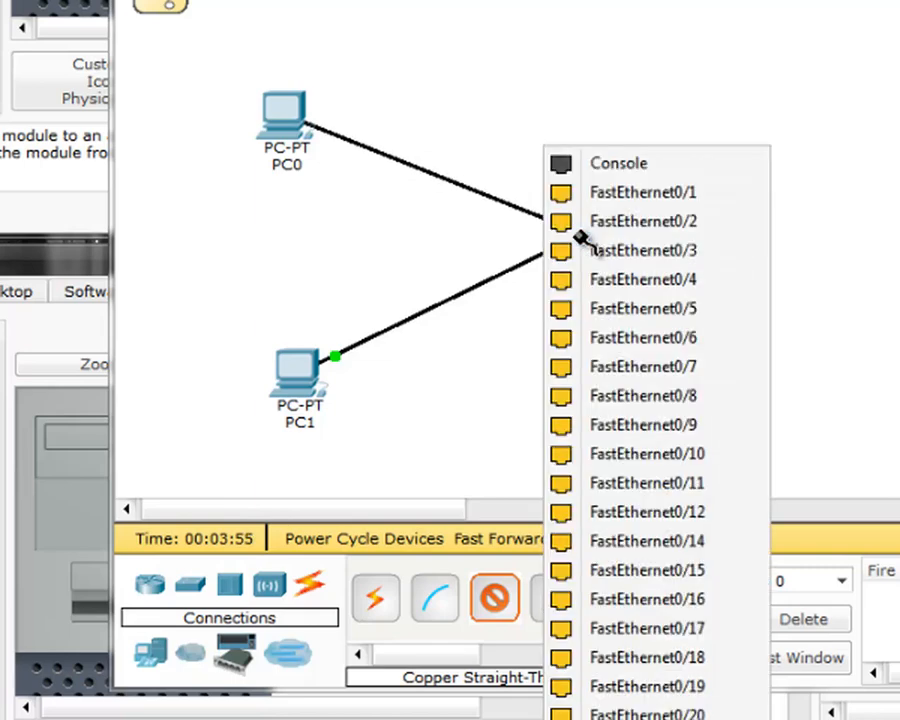
{"action": "left_click", "coordinate": [662, 252]}
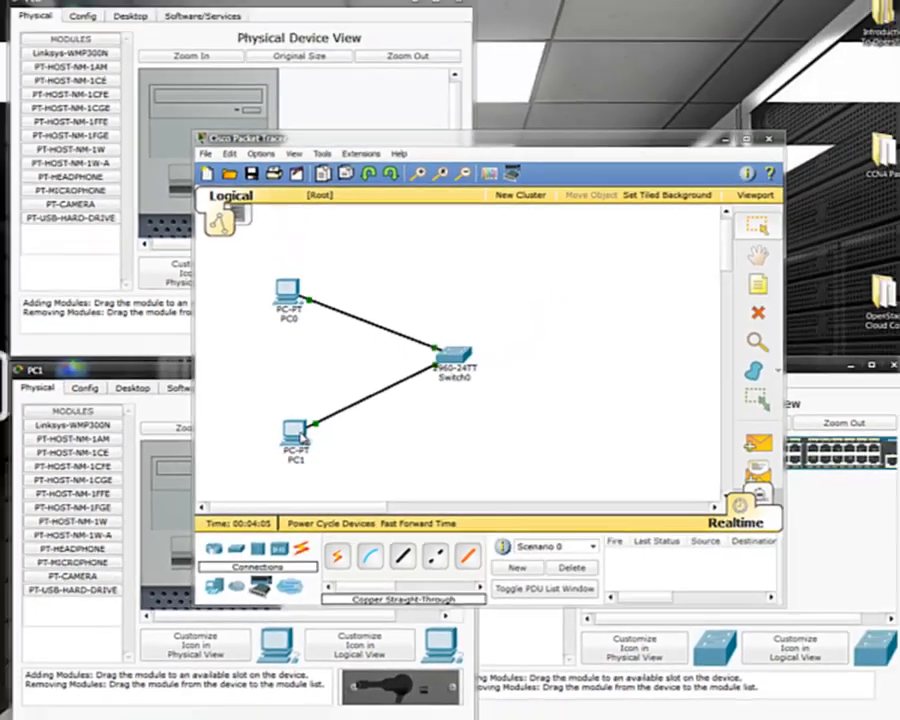
Step: Ping PC0 at 192.168.1.100 from PC1's Command Prompt, and close the prompt
{"action": "left_click", "coordinate": [308, 376]}
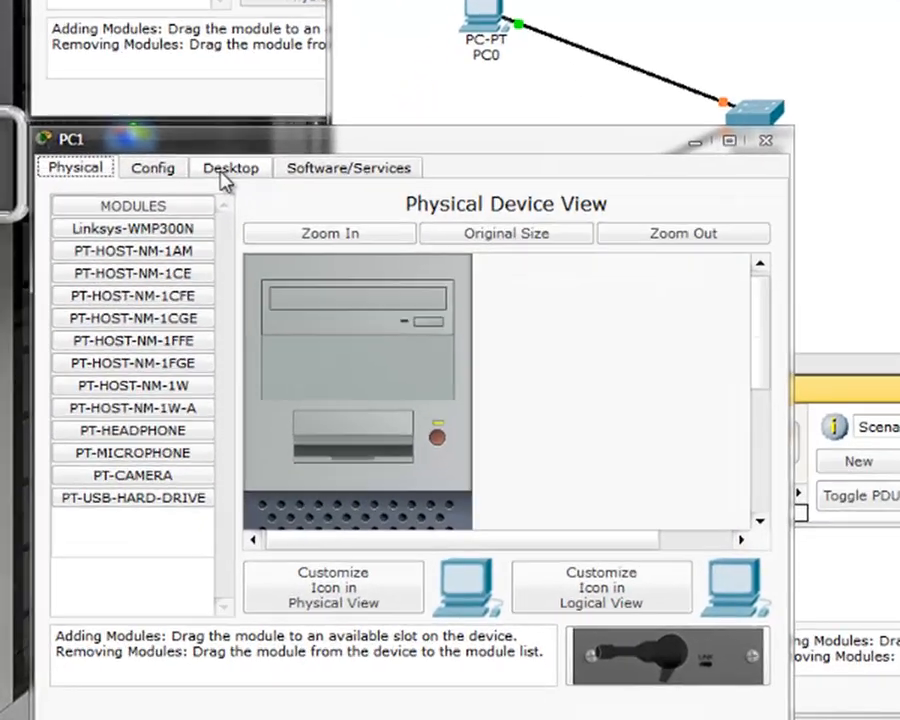
{"action": "left_click", "coordinate": [228, 170]}
{"action": "left_click", "coordinate": [620, 225]}
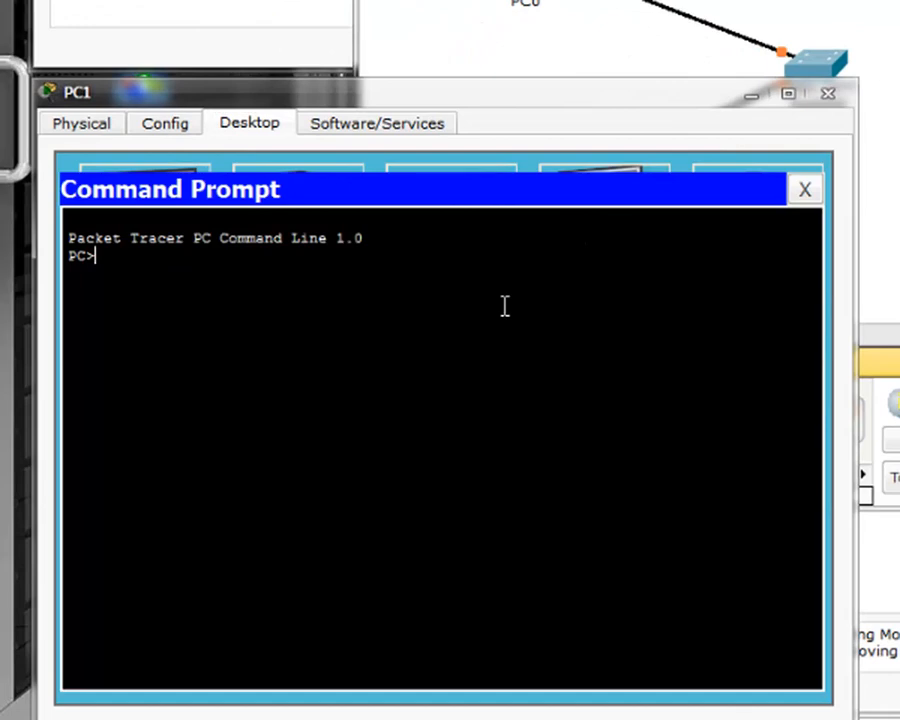
{"action": "type", "text": "ping 192.168.1."}
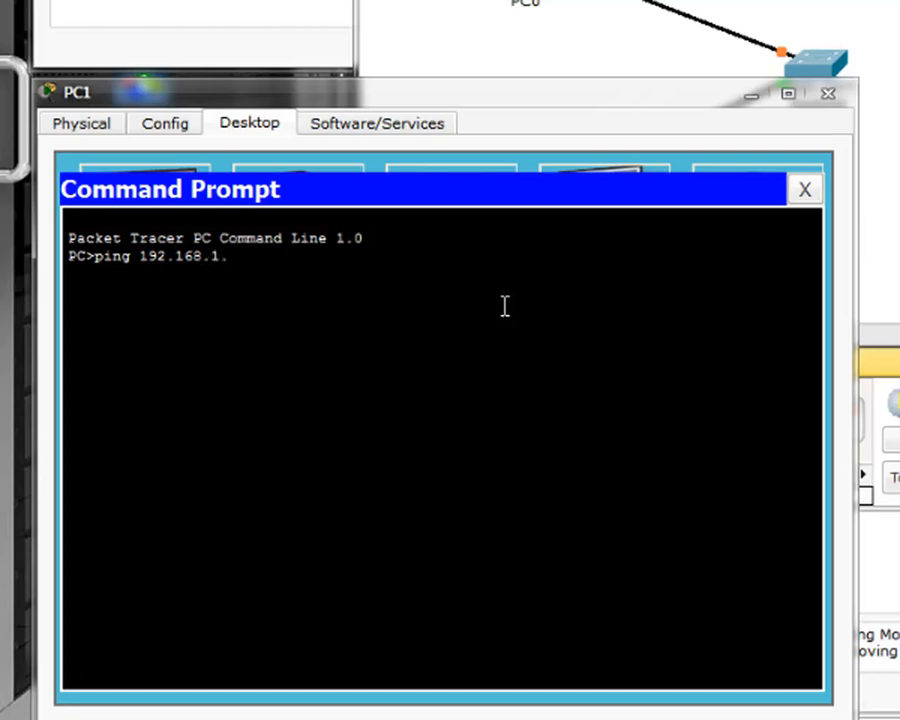
{"action": "type", "text": "100"}
{"action": "key", "text": "Return"}
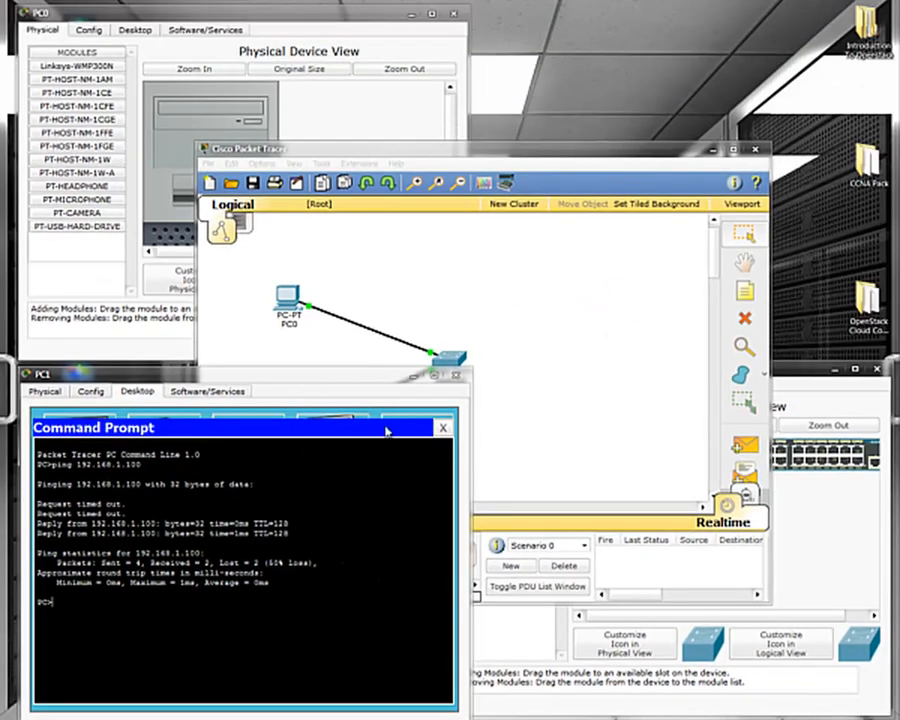
{"action": "left_click", "coordinate": [442, 427]}
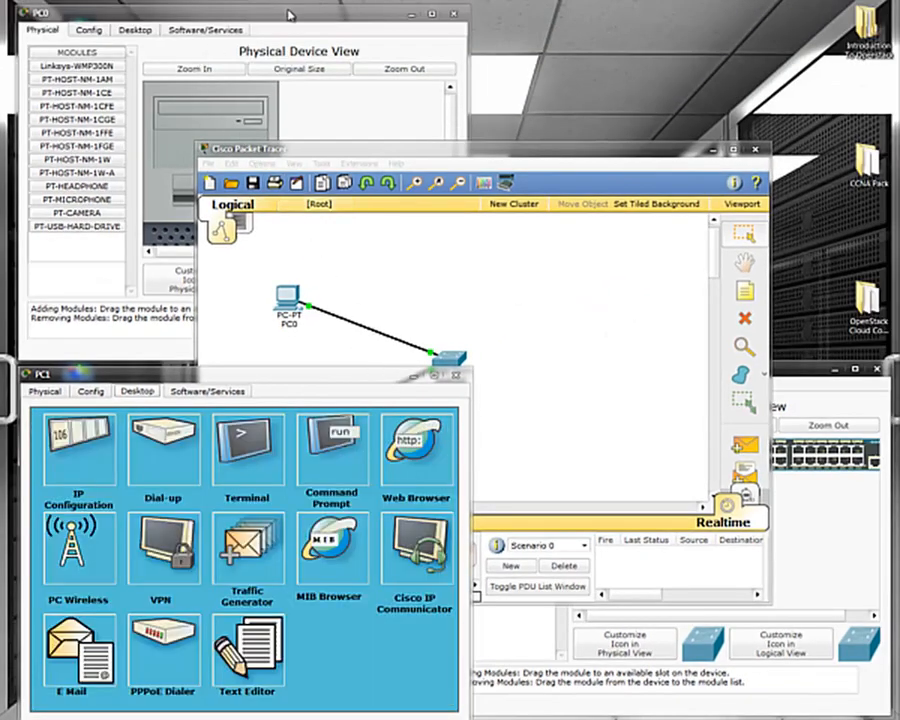
Step: Ping PC1 at 192.168.1.101 from PC0's Command Prompt
{"action": "left_click", "coordinate": [204, 12]}
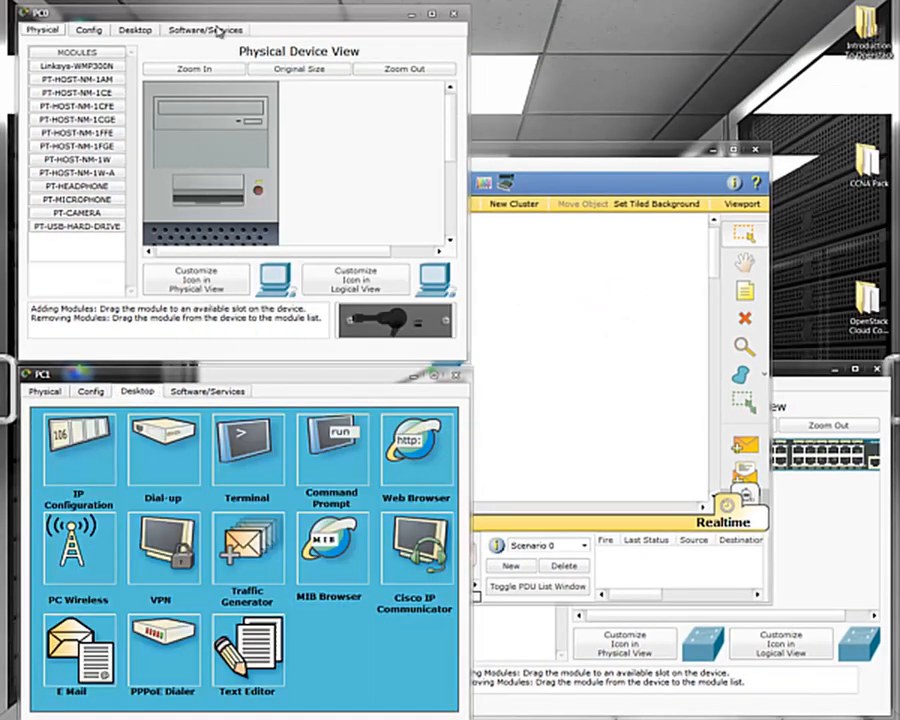
{"action": "left_click", "coordinate": [135, 31]}
{"action": "left_click", "coordinate": [340, 90]}
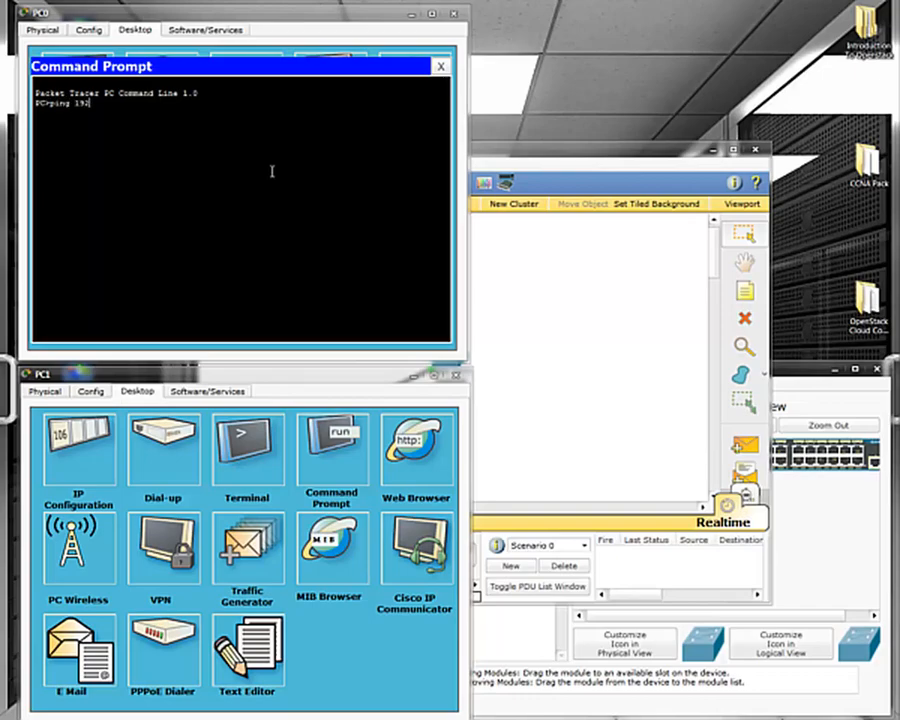
{"action": "type", "text": "ping 192.16"}
{"action": "type", "text": "8.1."}
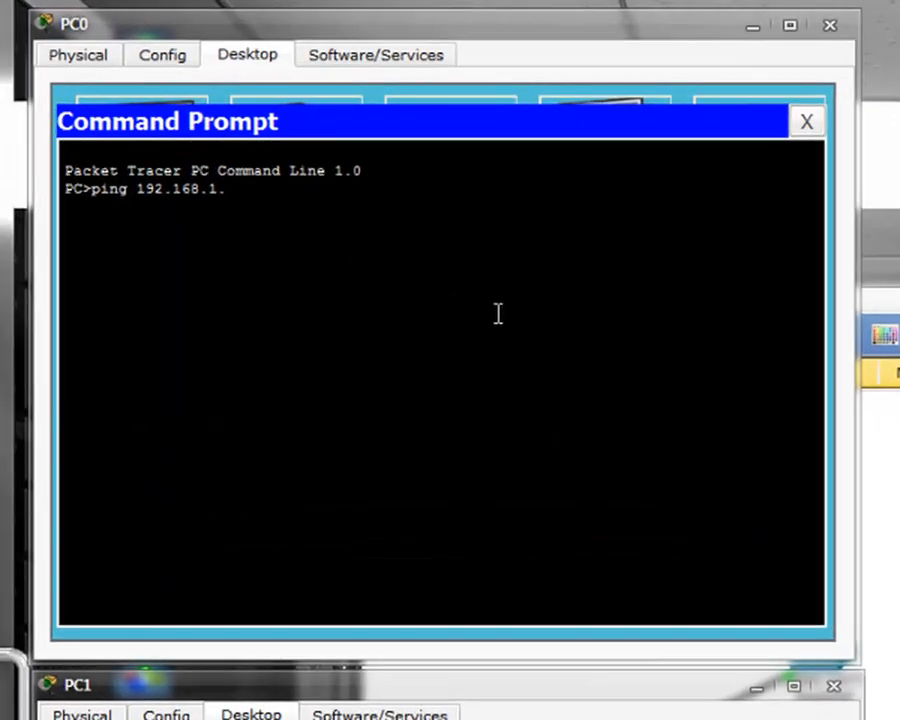
{"action": "type", "text": "101"}
{"action": "key", "text": "Return"}
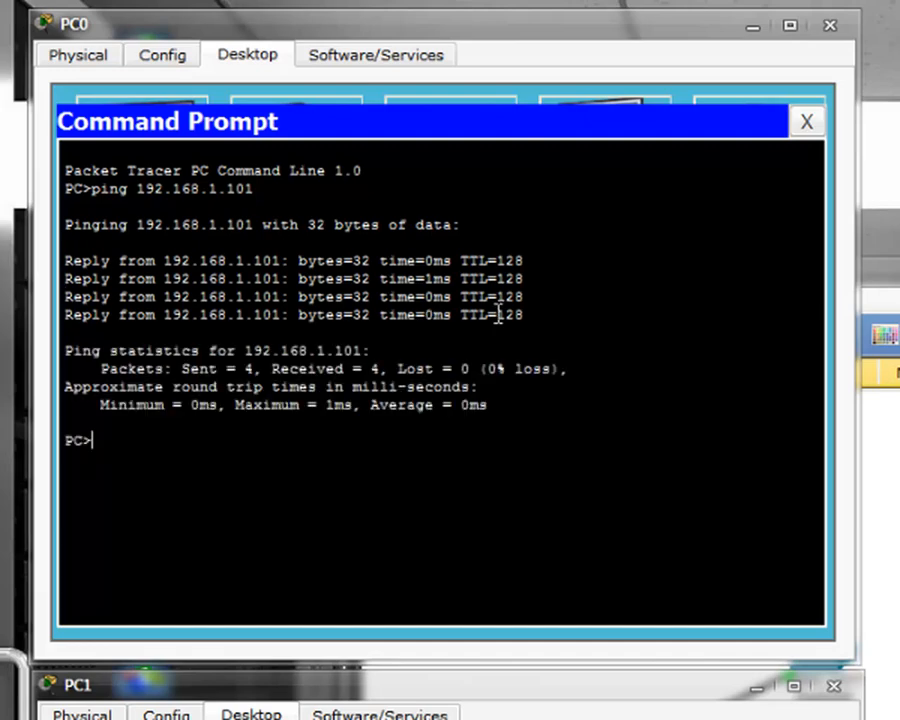
Step: Close PC0's Command Prompt and show the physical device view for both PC0 and PC1
{"action": "left_click", "coordinate": [807, 123]}
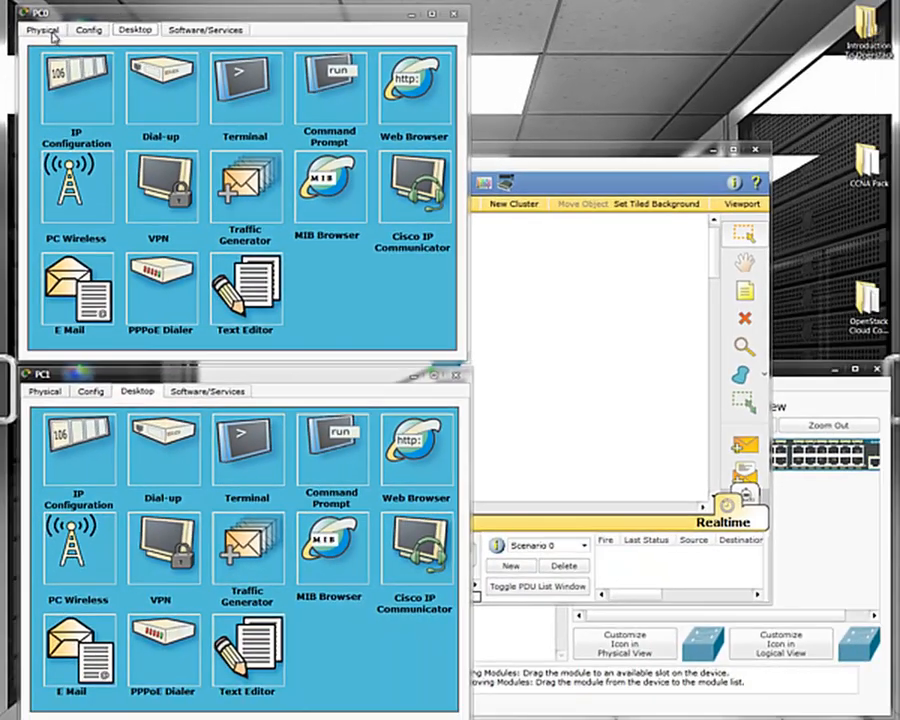
{"action": "left_click", "coordinate": [62, 44]}
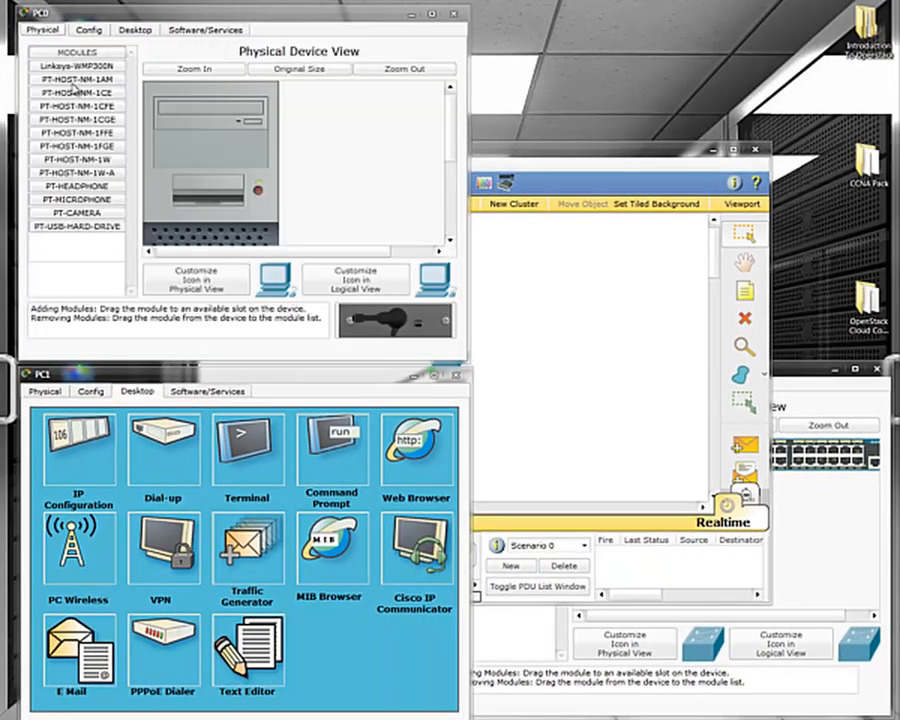
{"action": "left_click", "coordinate": [60, 388]}
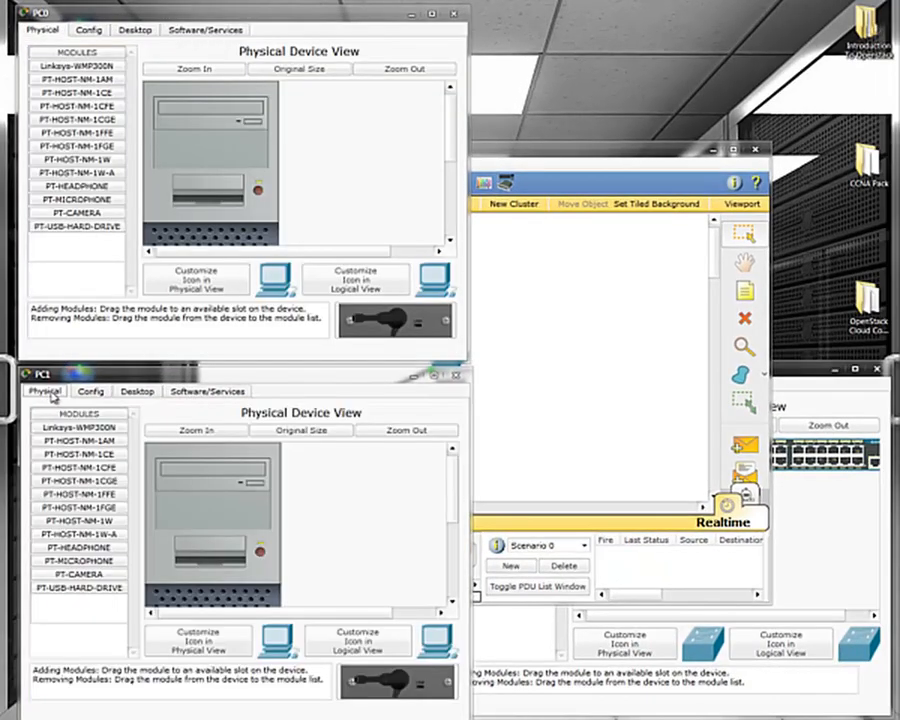
Step: Open Switch0's IOS command line interface and enlarge its window to show more output lines
{"action": "left_click", "coordinate": [820, 378]}
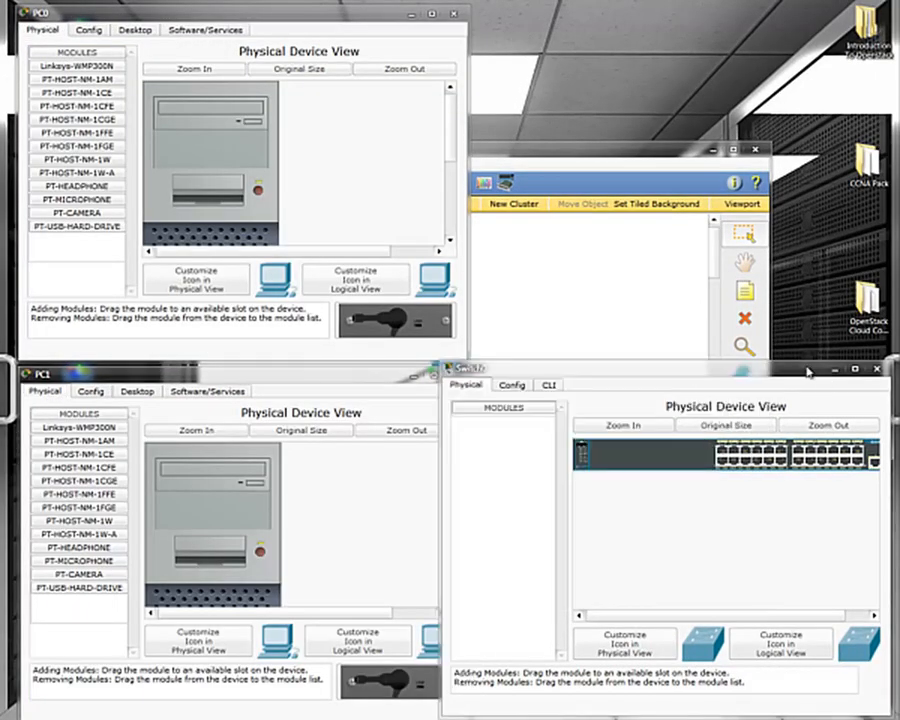
{"action": "left_click", "coordinate": [553, 387]}
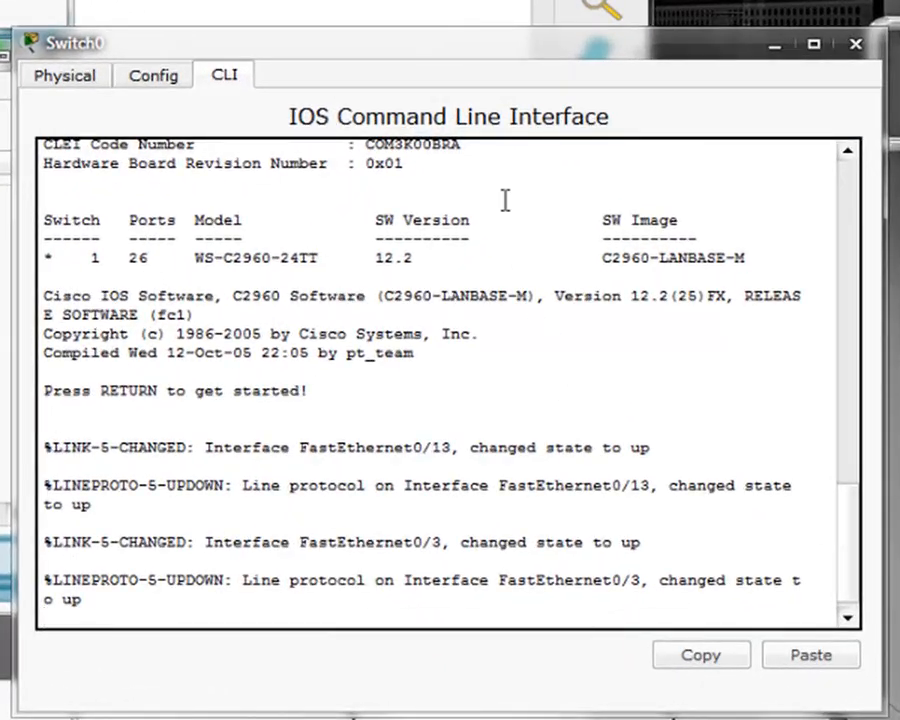
{"action": "left_click", "coordinate": [589, 25]}
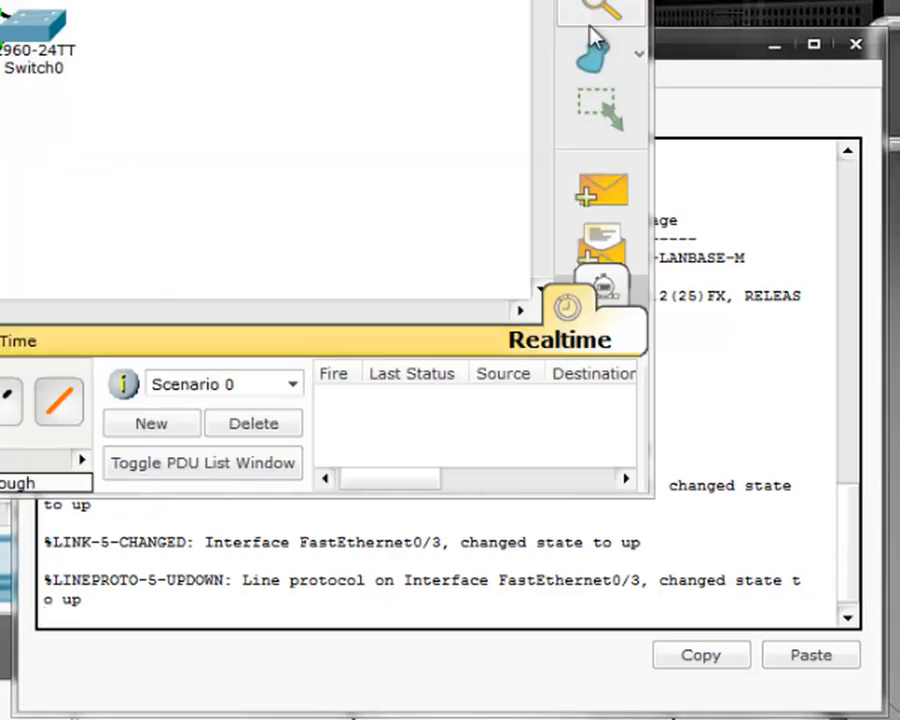
{"action": "left_click", "coordinate": [692, 48]}
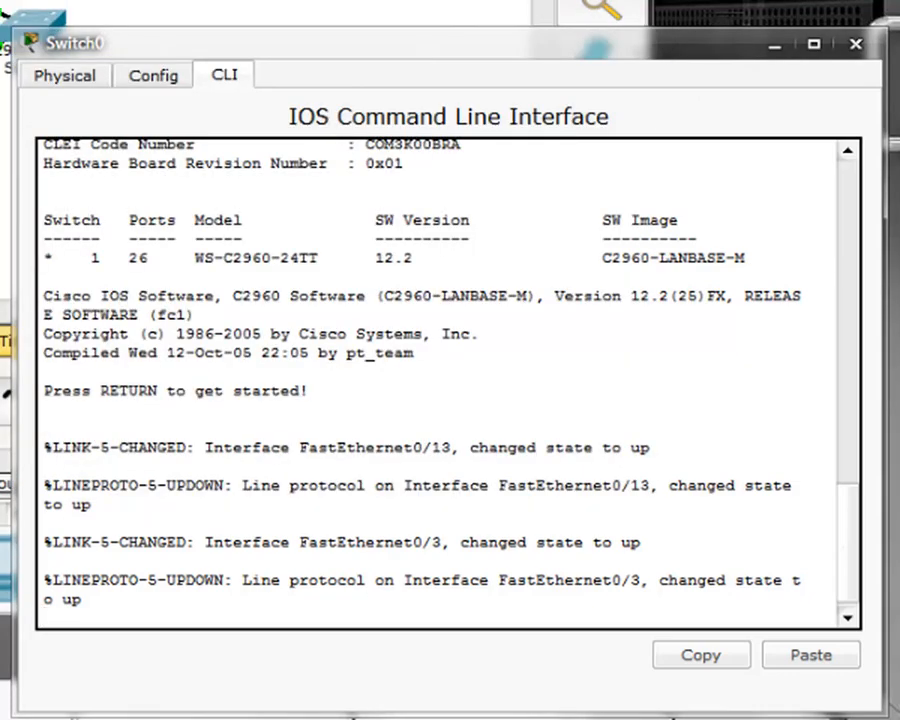
{"action": "left_click", "coordinate": [590, 4]}
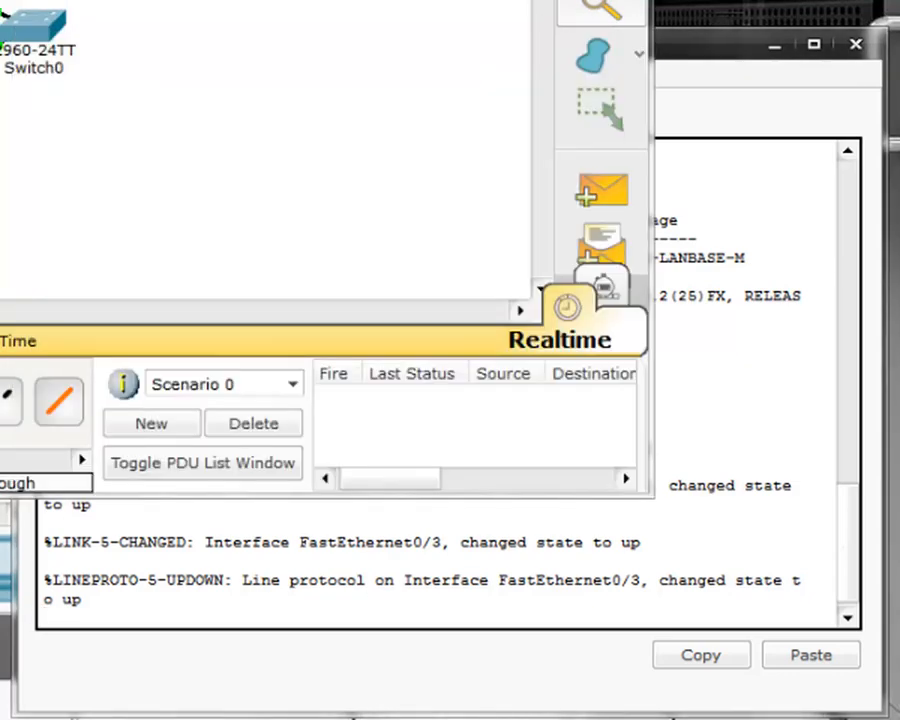
{"action": "left_click", "coordinate": [701, 47]}
{"action": "left_click_drag", "start_coordinate": [694, 33], "coordinate": [694, 0]}
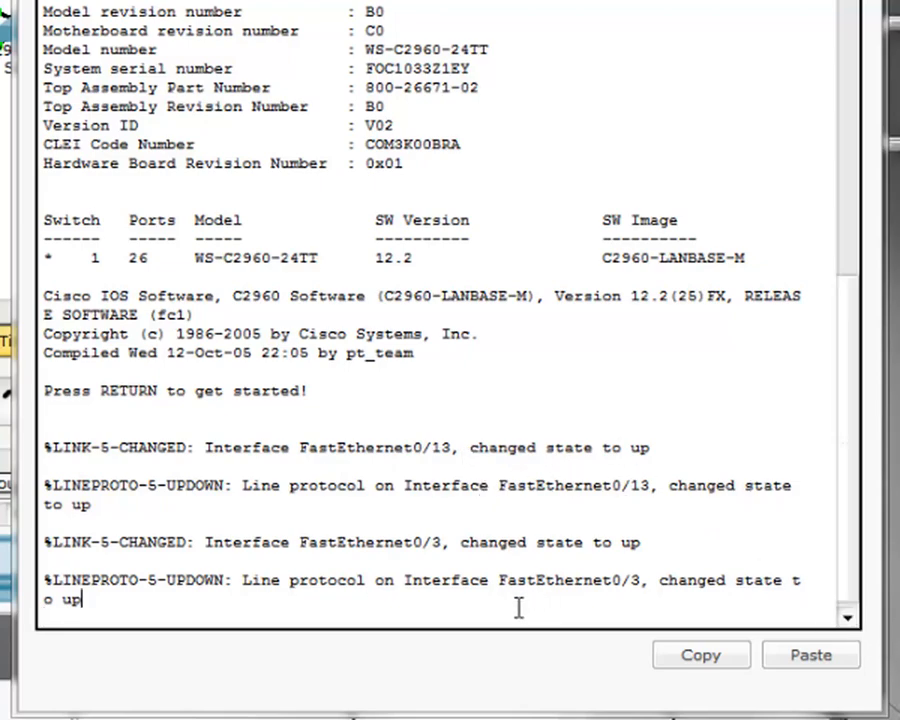
Step: Start the console session on Switch0 and enter privileged EXEC mode with enable
{"action": "key", "text": "Return"}
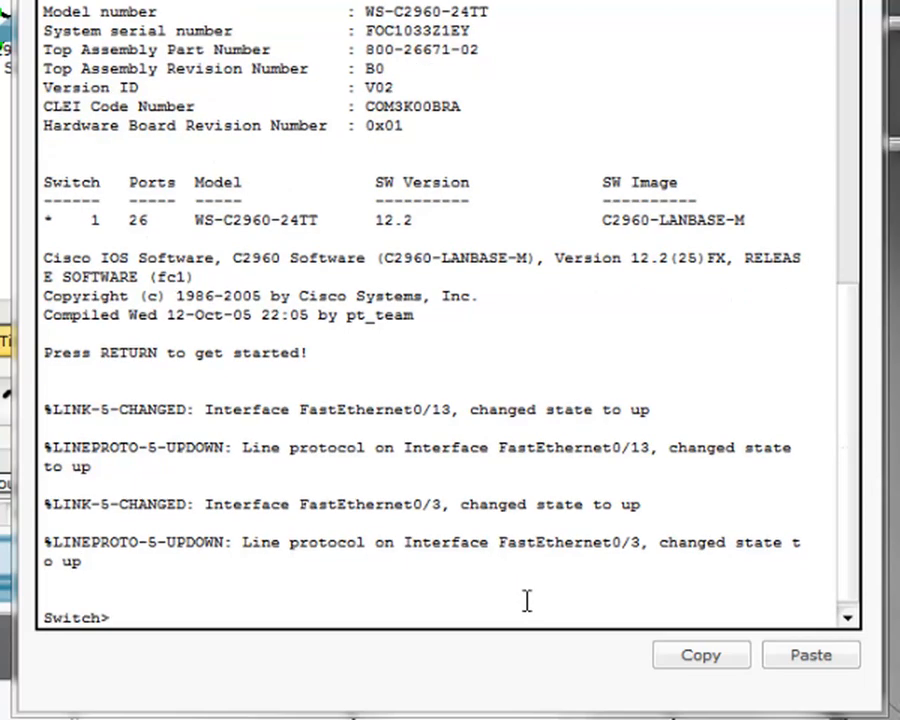
{"action": "key", "text": "Return"}
{"action": "key", "text": "Return"}
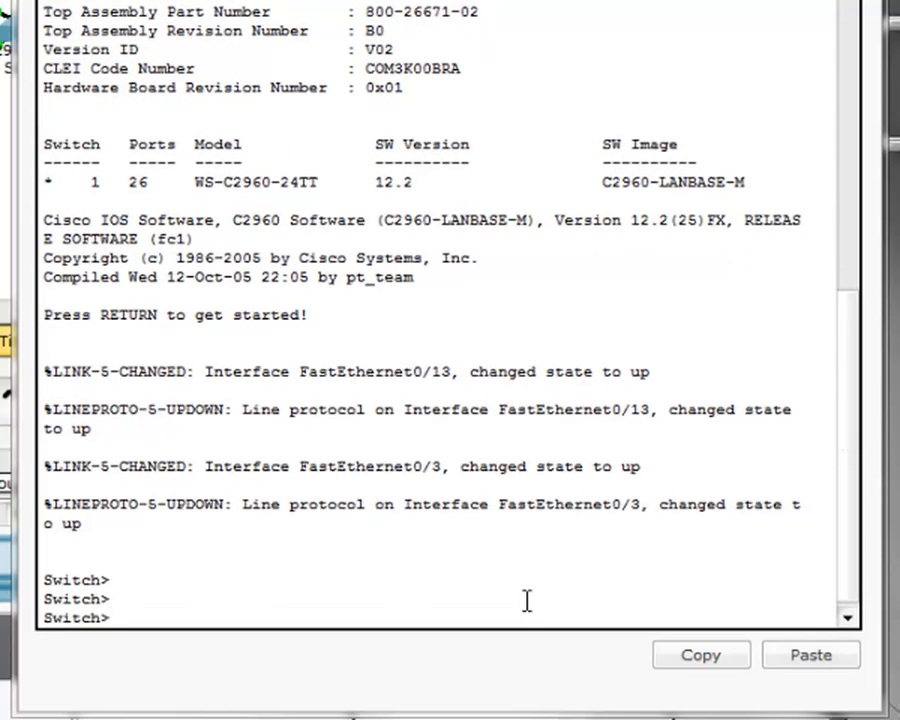
{"action": "type", "text": "enable"}
{"action": "key", "text": "Return"}
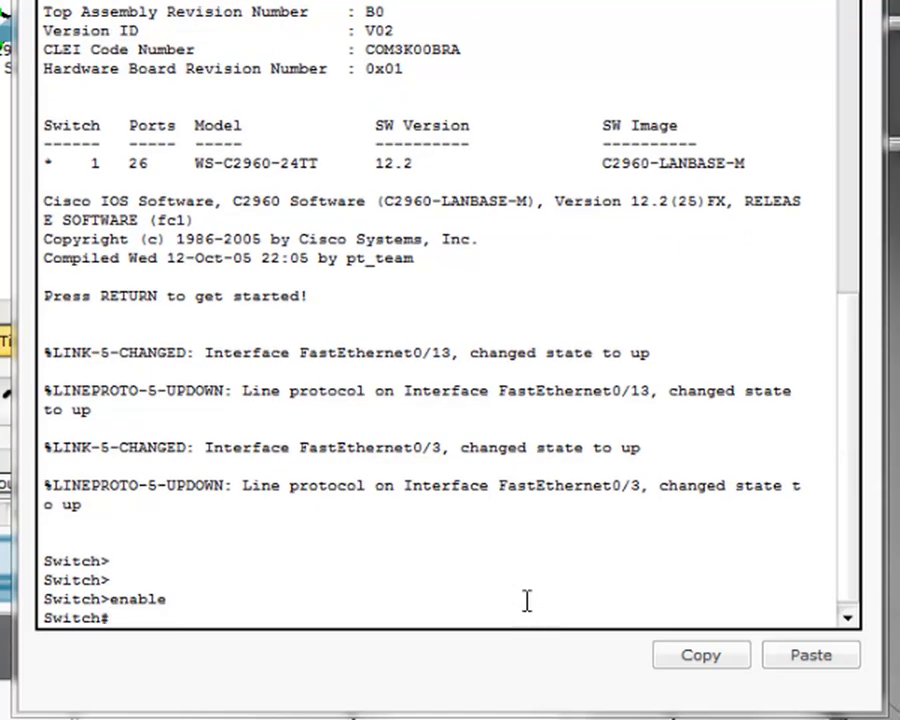
Step: Display Switch0's full VLAN table with show vlan and examine the default VLANs and their ports
{"action": "type", "text": "show vlan"}
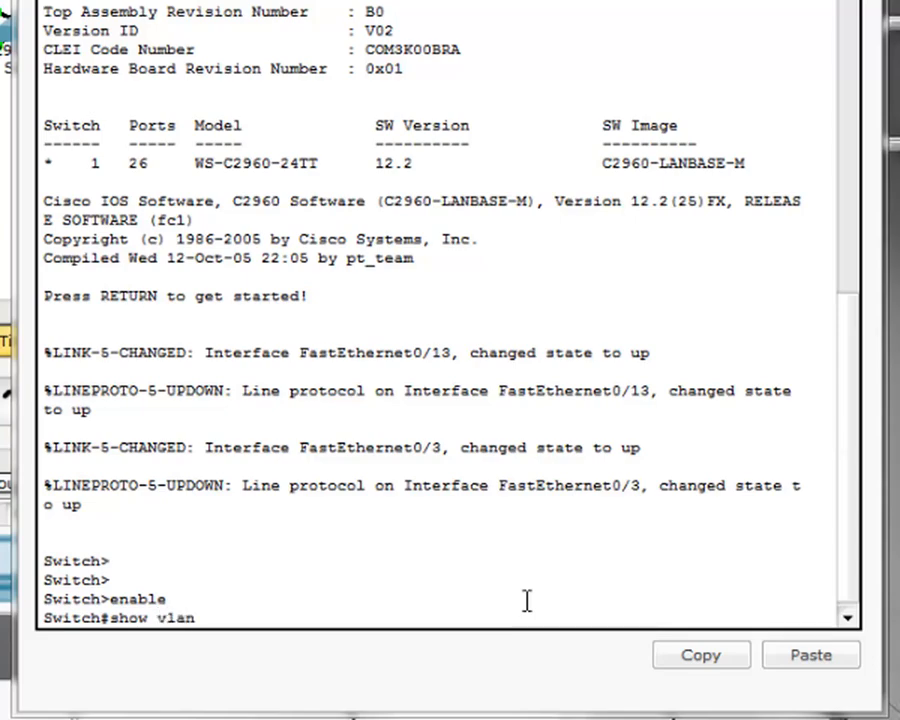
{"action": "key", "text": "Return"}
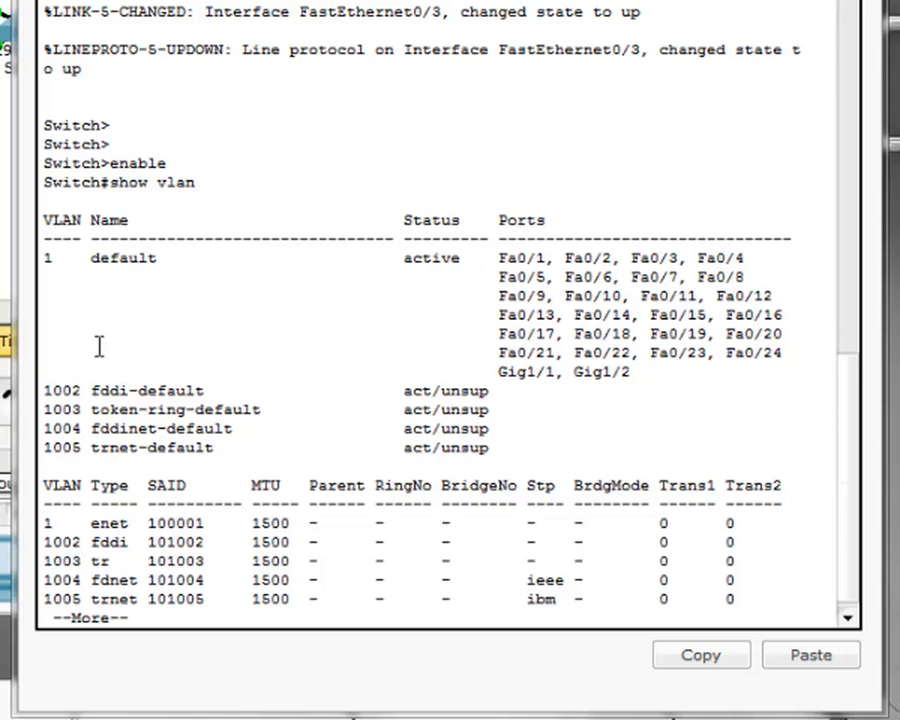
{"action": "left_click_drag", "start_coordinate": [45, 398], "coordinate": [200, 393]}
{"action": "left_click", "coordinate": [274, 377]}
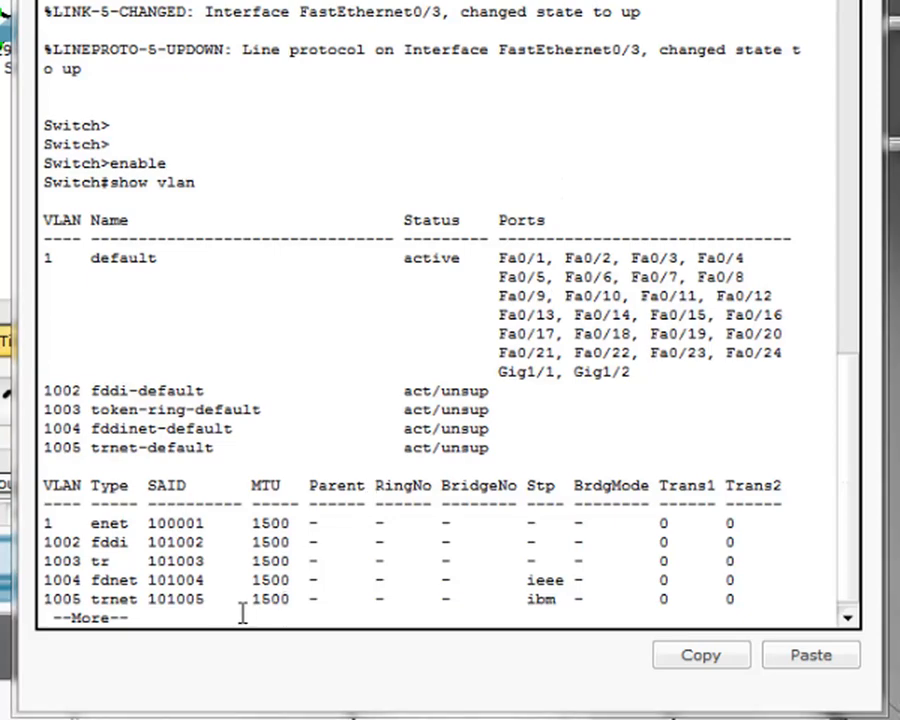
{"action": "key", "text": "space"}
{"action": "key", "text": "Return"}
{"action": "key", "text": "Return"}
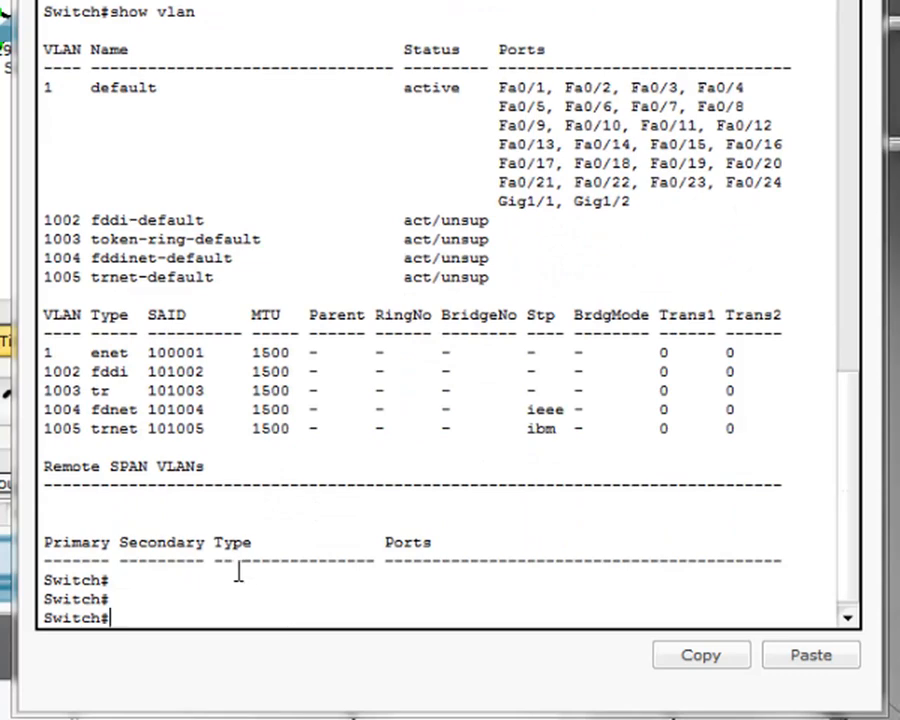
Step: Enter global configuration mode with conf t, create VLAN 33 and name it student
{"action": "type", "text": "conf"}
{"action": "type", "text": " t"}
{"action": "key", "text": "Return"}
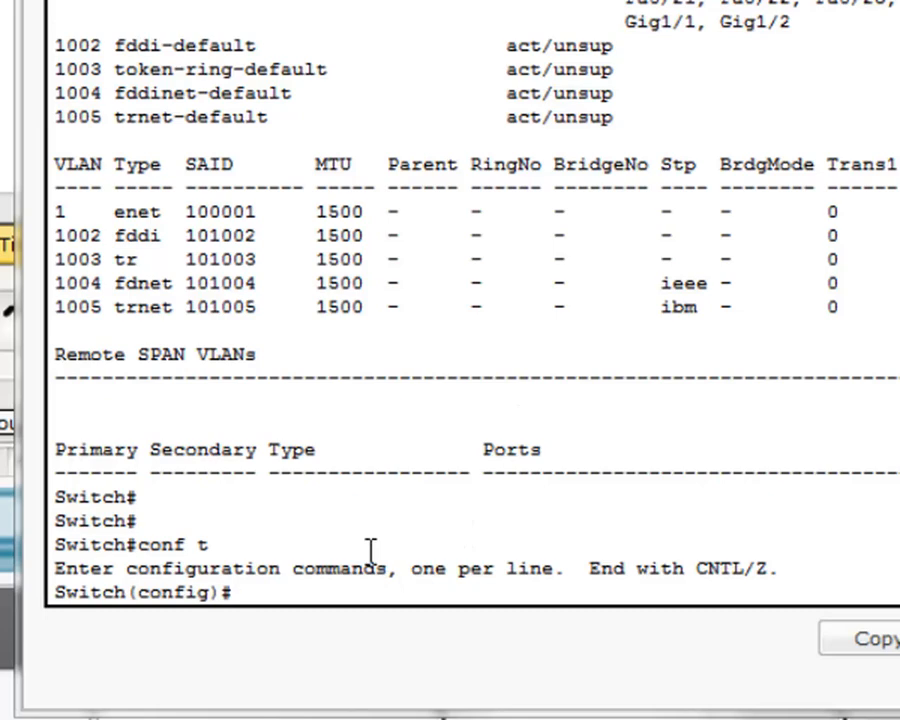
{"action": "type", "text": "vlan 33"}
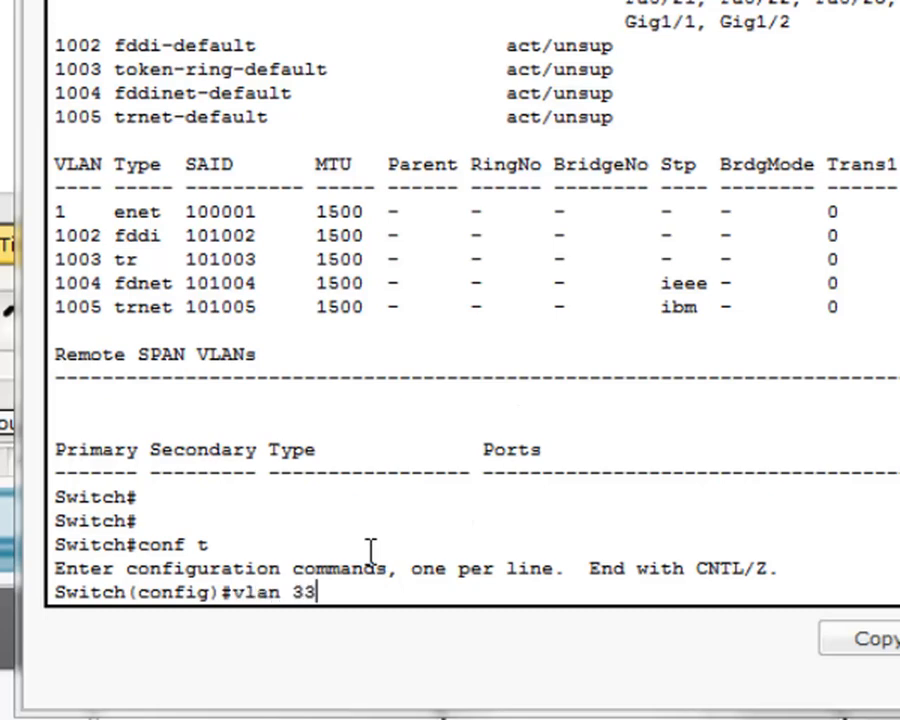
{"action": "key", "text": "Return"}
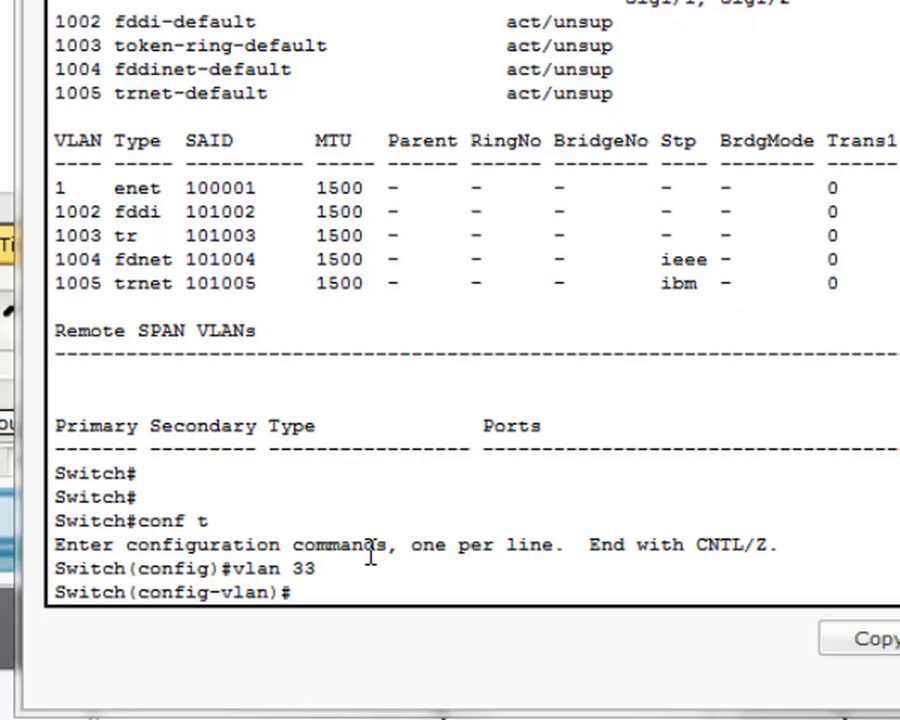
{"action": "type", "text": "?"}
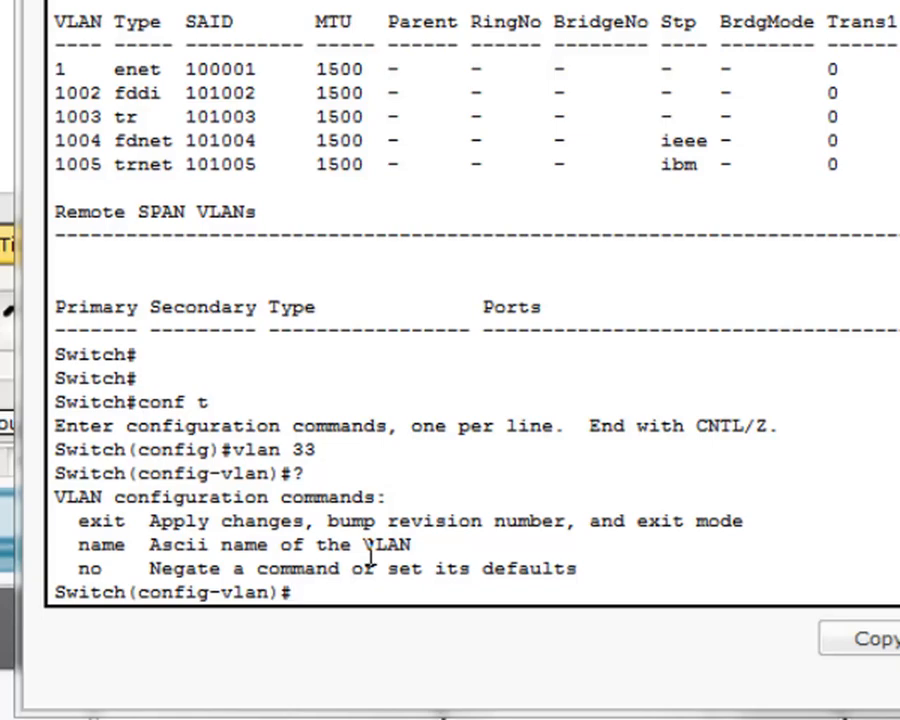
{"action": "type", "text": "name st"}
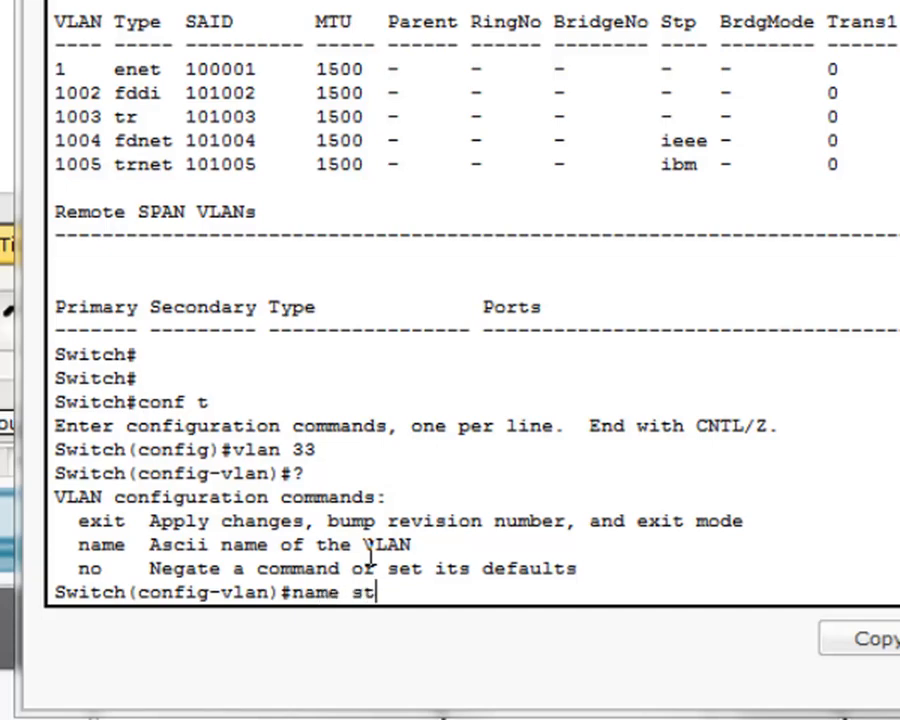
{"action": "type", "text": "udent"}
{"action": "key", "text": "Return"}
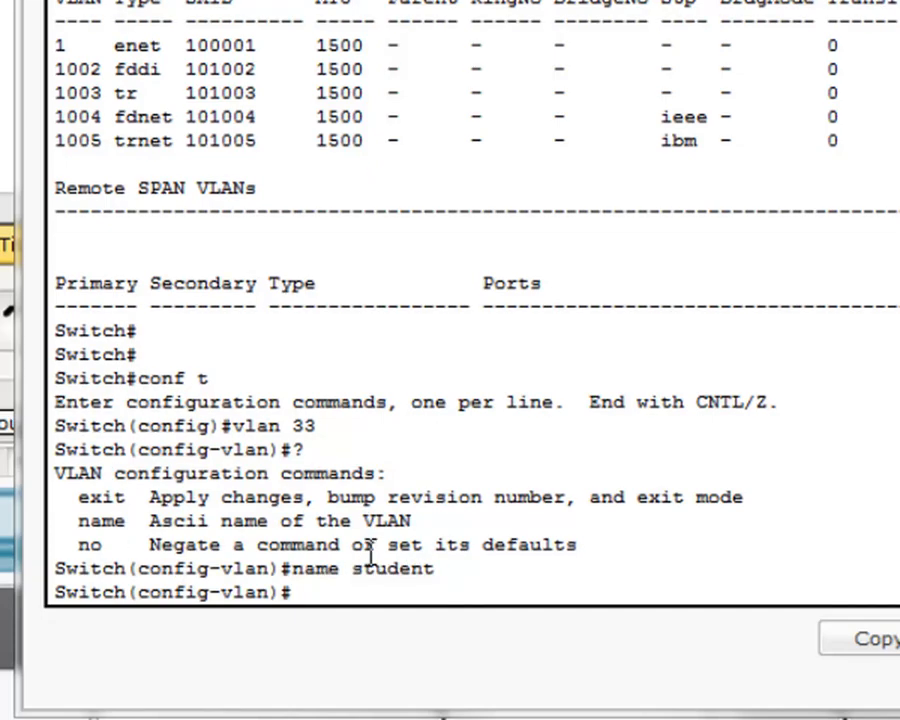
{"action": "key", "text": "Return"}
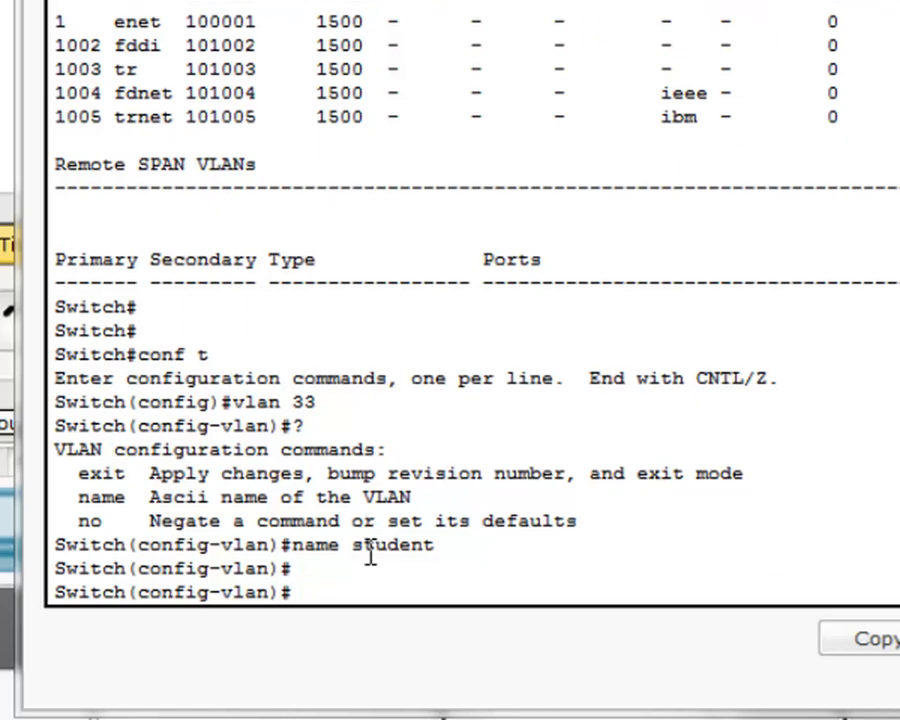
Step: Create VLAN 63 on Switch0 and name it management
{"action": "type", "text": "vlan 63"}
{"action": "key", "text": "Return"}
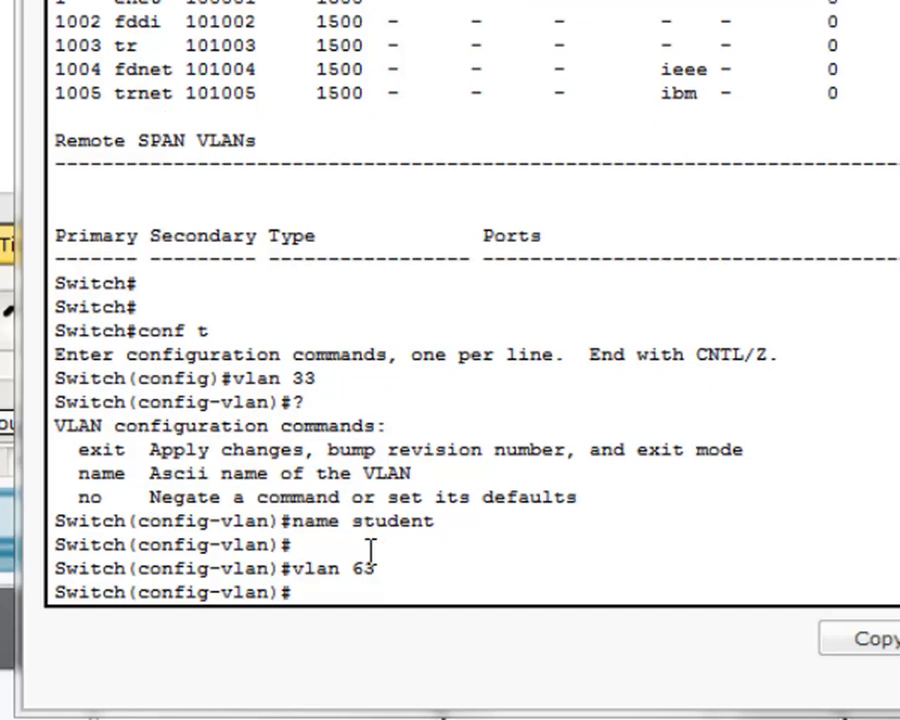
{"action": "type", "text": "name manage"}
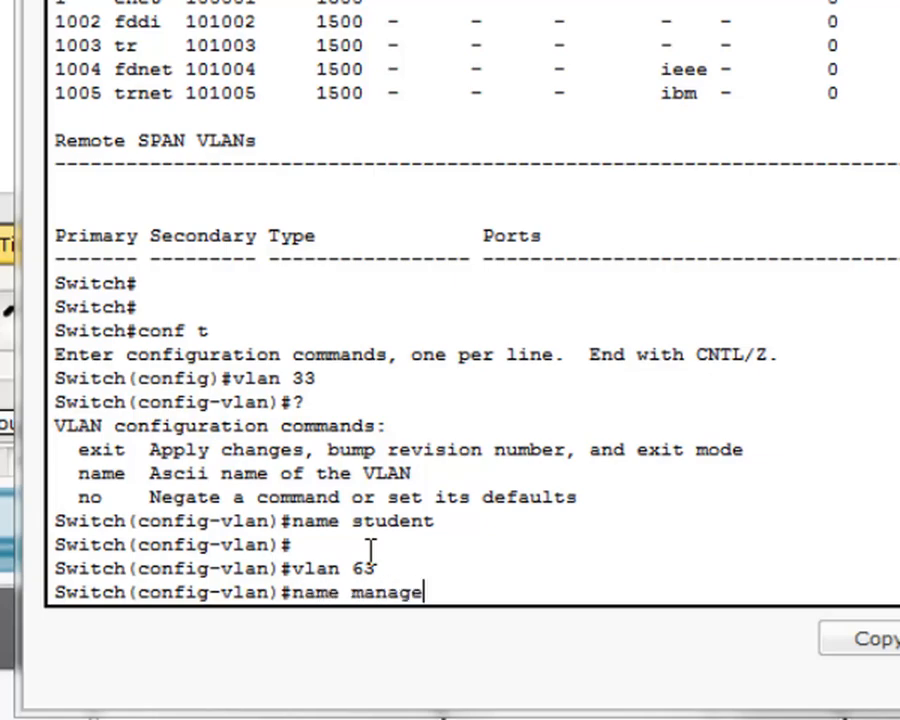
{"action": "type", "text": "ment"}
{"action": "key", "text": "Return"}
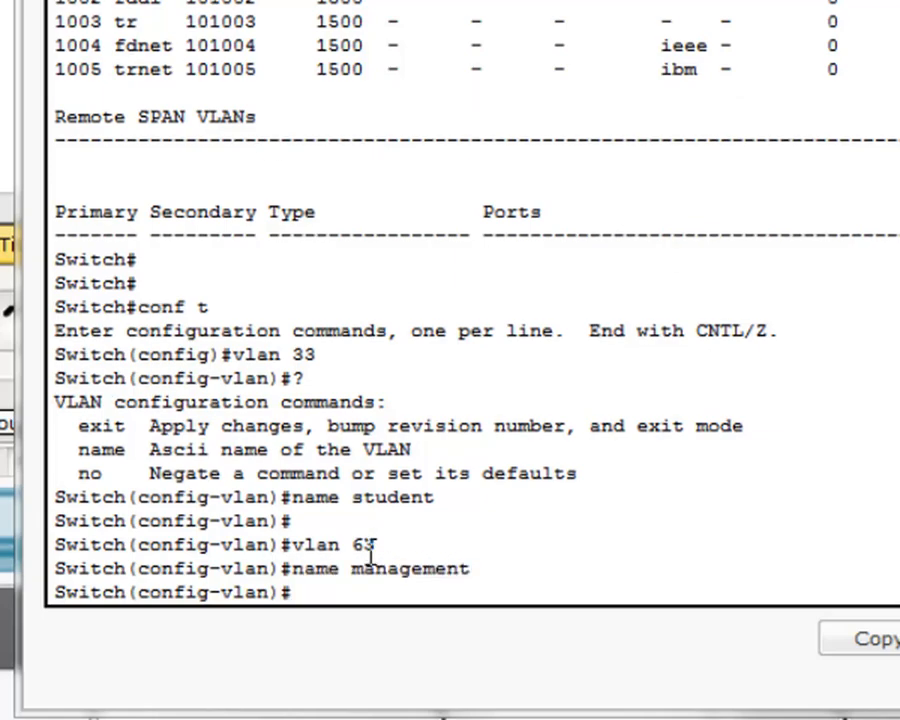
Step: Create VLAN 66 on Switch0 and name it control
{"action": "type", "text": "vlan 66"}
{"action": "key", "text": "Return"}
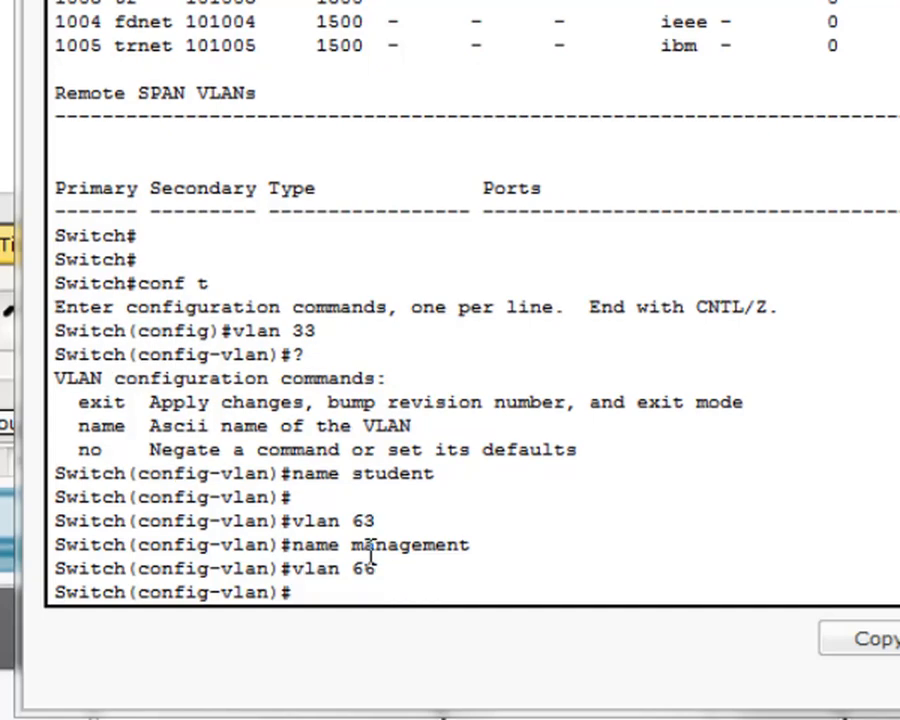
{"action": "type", "text": "name control"}
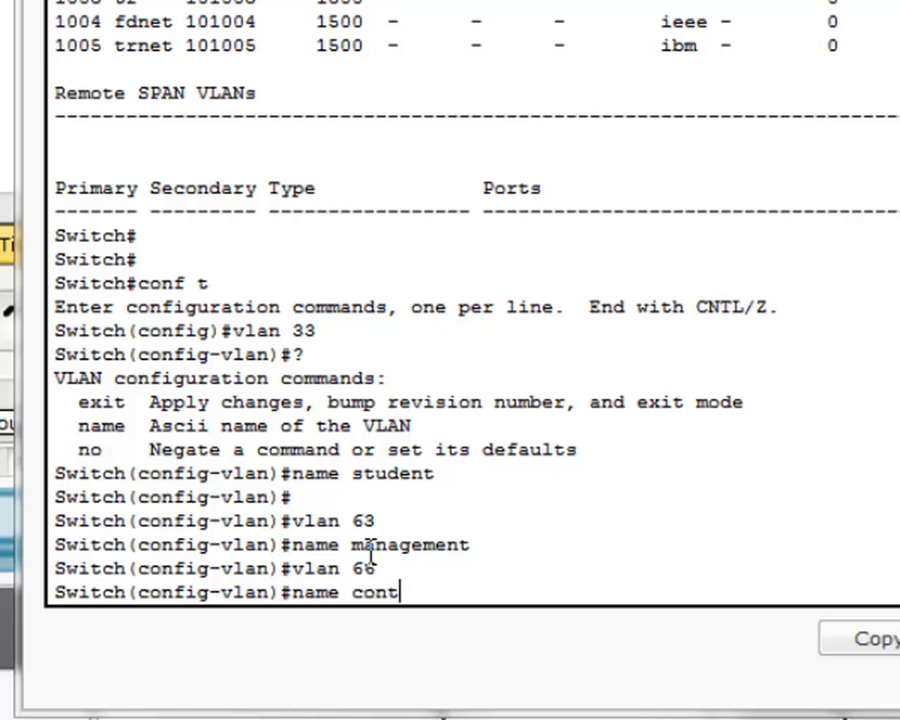
{"action": "key", "text": "Return"}
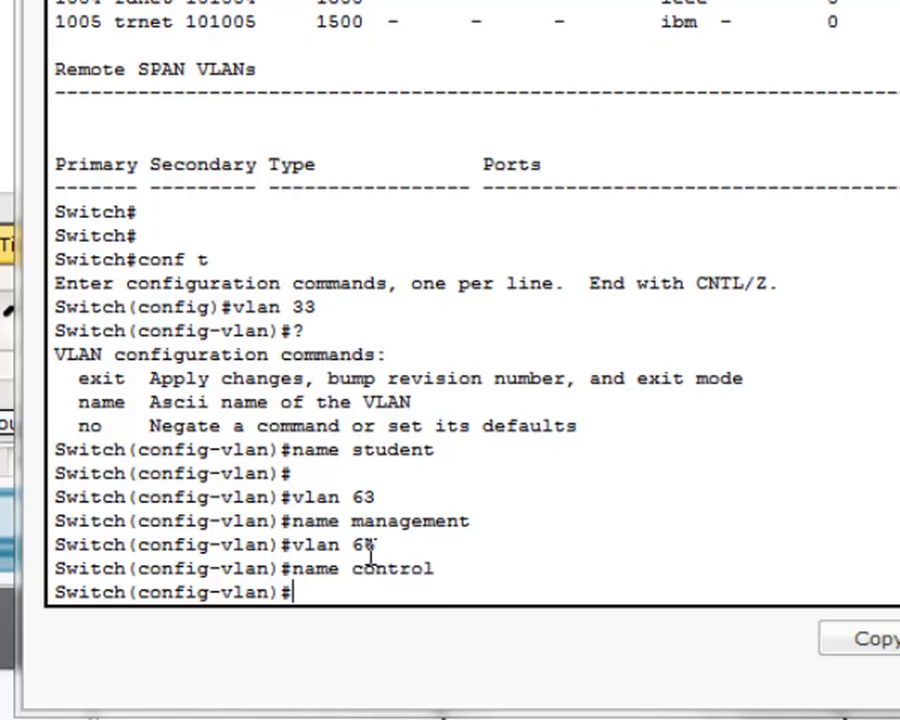
Step: Create VLAN 69 on Switch0 and name it packet
{"action": "type", "text": "vlan "}
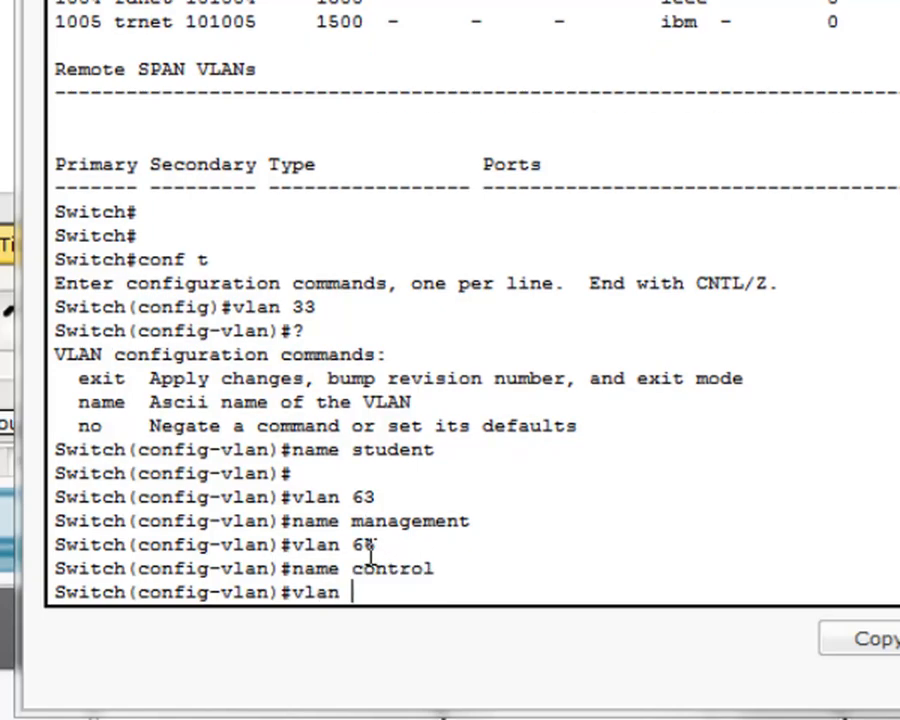
{"action": "type", "text": "69"}
{"action": "key", "text": "Return"}
{"action": "type", "text": "nam"}
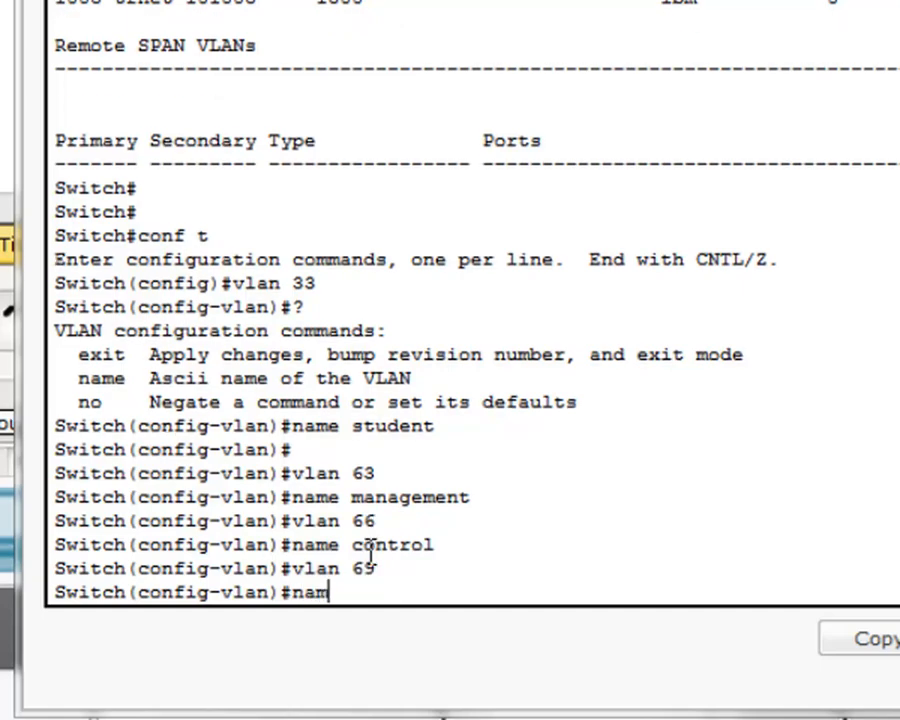
{"action": "type", "text": "e packet"}
{"action": "key", "text": "Return"}
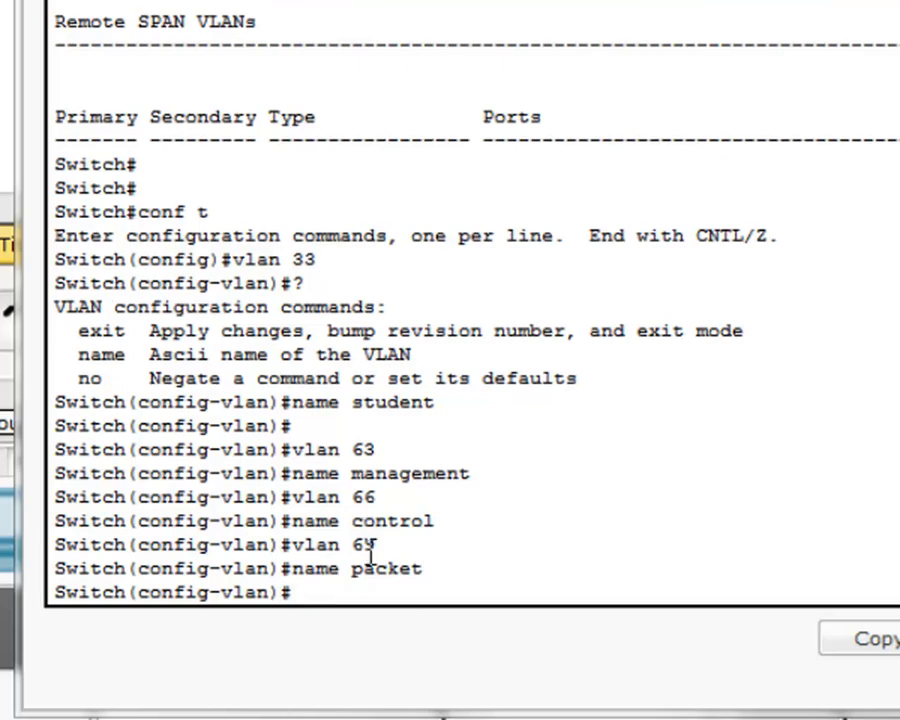
Step: Exit configuration mode back to privileged EXEC mode and list the VLANs with show vlan to check the new entries
{"action": "type", "text": "exit"}
{"action": "key", "text": "Return"}
{"action": "type", "text": "exit"}
{"action": "key", "text": "Return"}
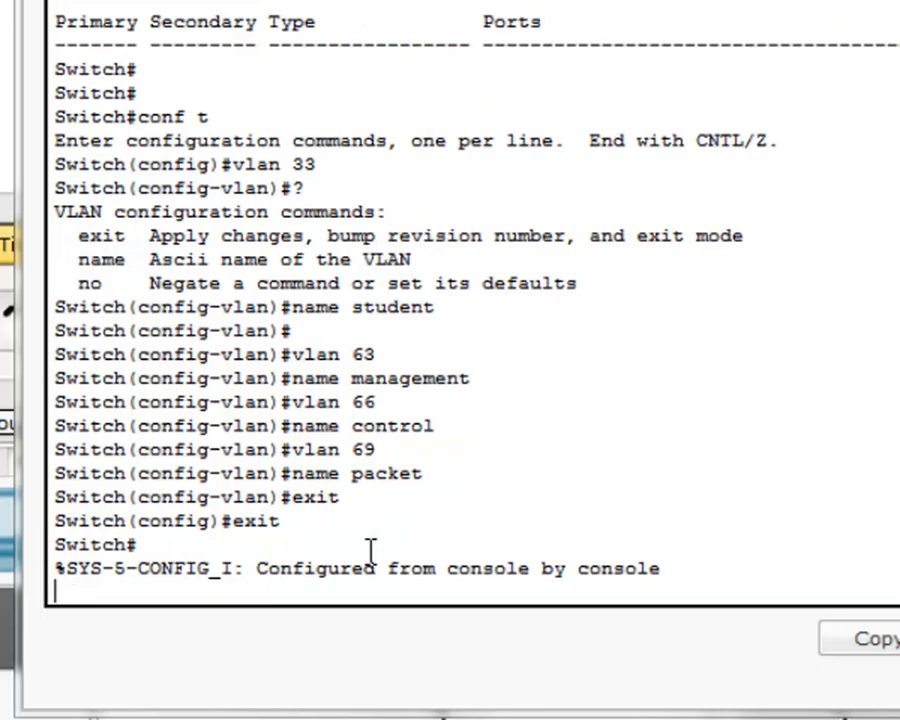
{"action": "key", "text": "Return"}
{"action": "key", "text": "Return"}
{"action": "type", "text": "show vlan"}
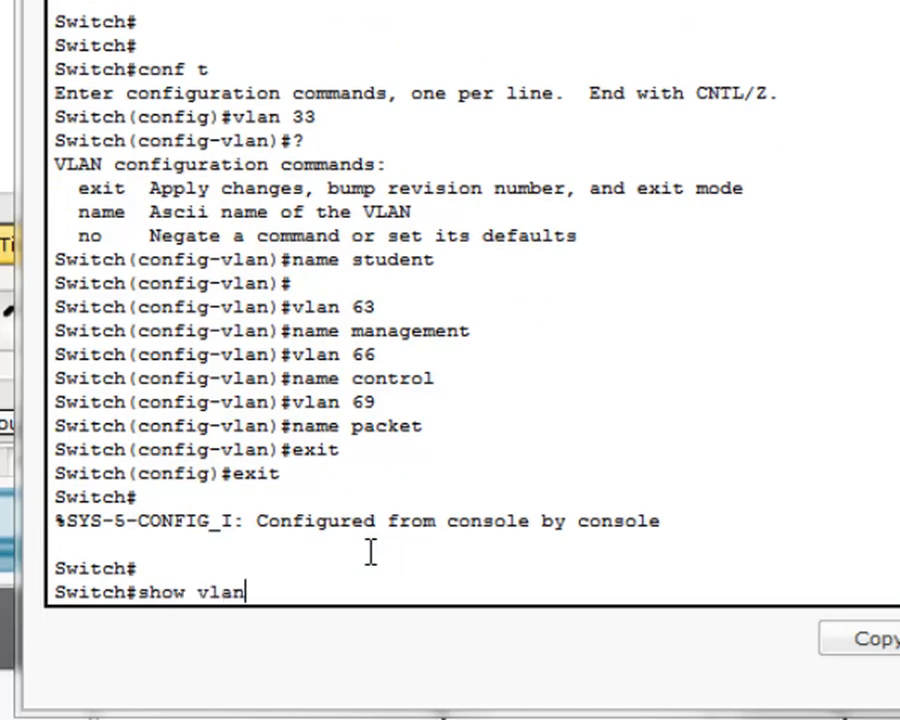
{"action": "key", "text": "Return"}
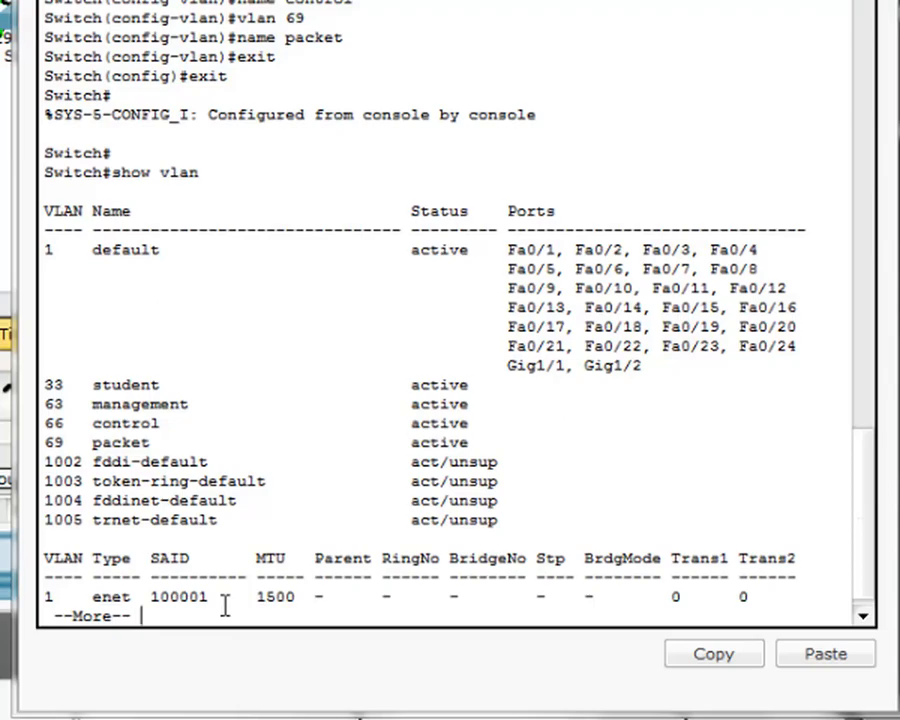
Step: Page through the rest of the VLAN listing until the privileged EXEC prompt returns
{"action": "key", "text": "space"}
{"action": "key", "text": "Return"}
{"action": "key", "text": "Return"}
{"action": "key", "text": "Return"}
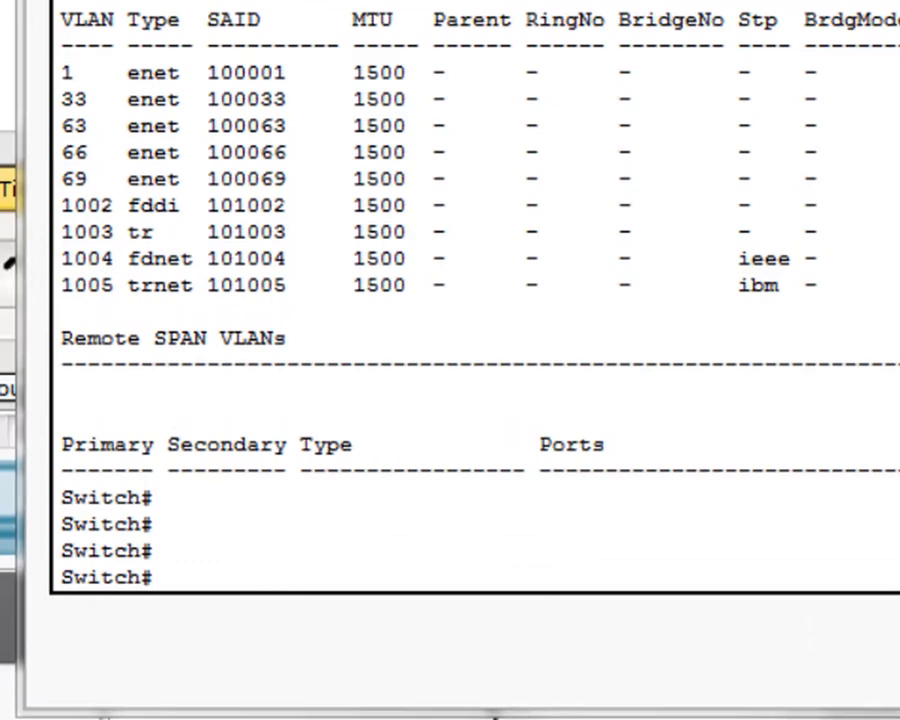
{"action": "left_click", "coordinate": [296, 557]}
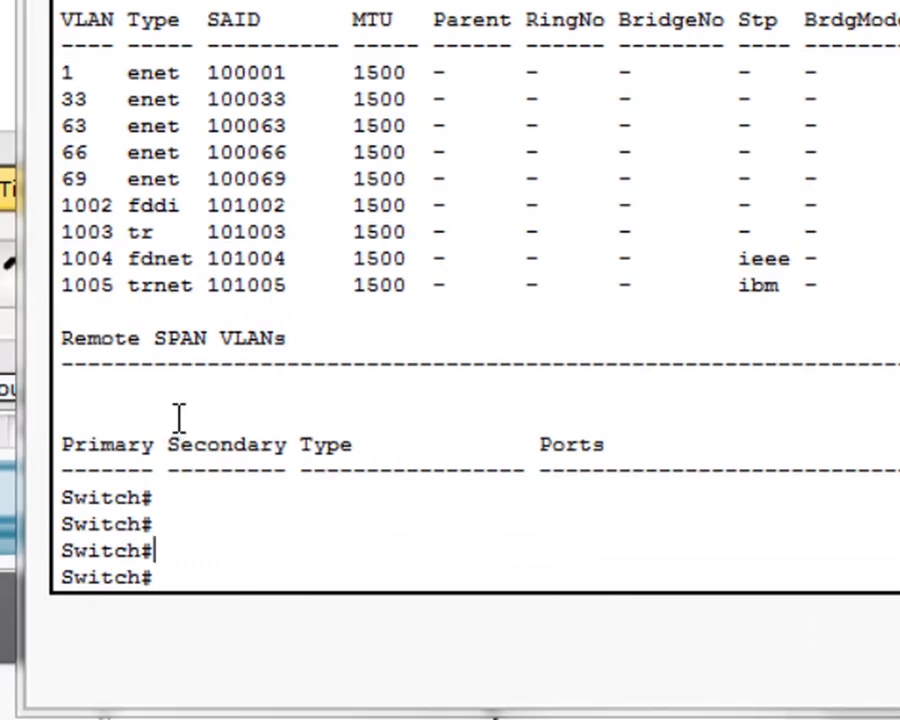
{"action": "key", "text": "Return"}
{"action": "key", "text": "Return"}
{"action": "key", "text": "Return"}
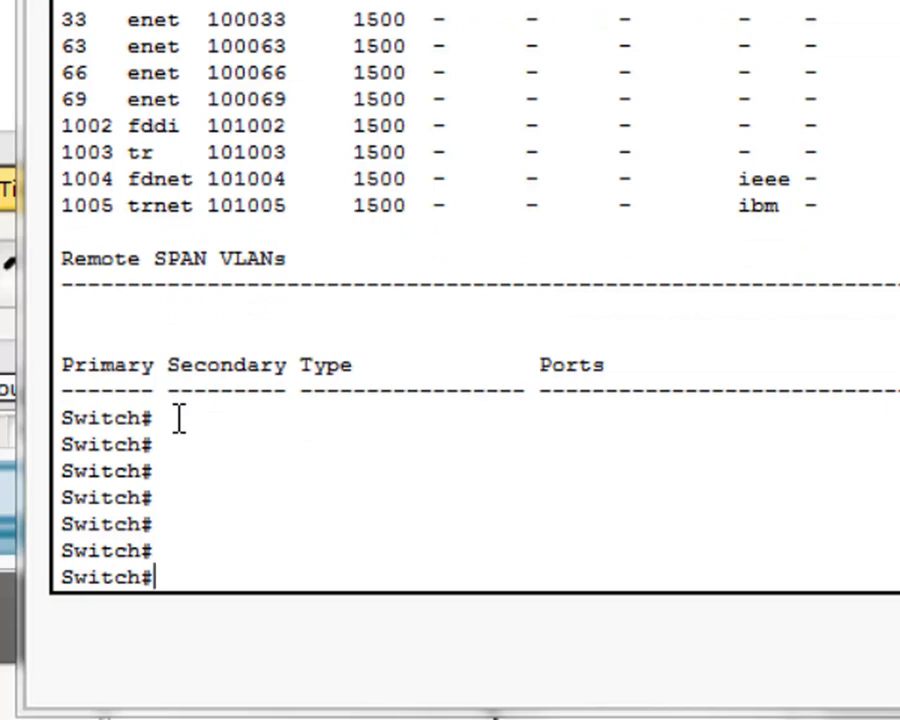
Step: Enter global configuration mode on Switch0 and open interface configuration for FastEthernet 0/3
{"action": "type", "text": "conf t"}
{"action": "key", "text": "BackSpace"}
{"action": "type", "text": "t"}
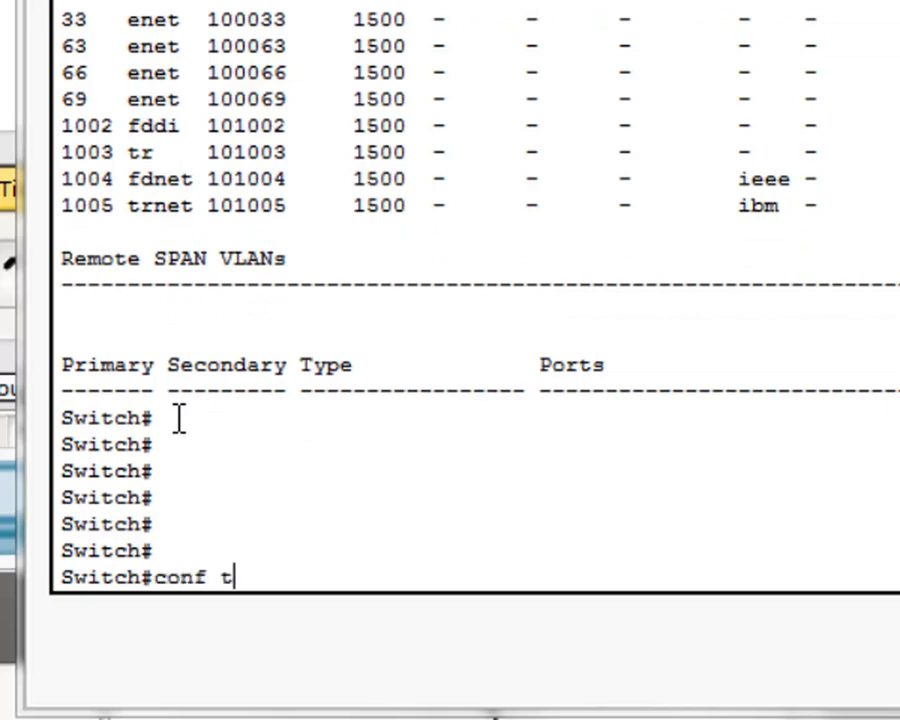
{"action": "key", "text": "Return"}
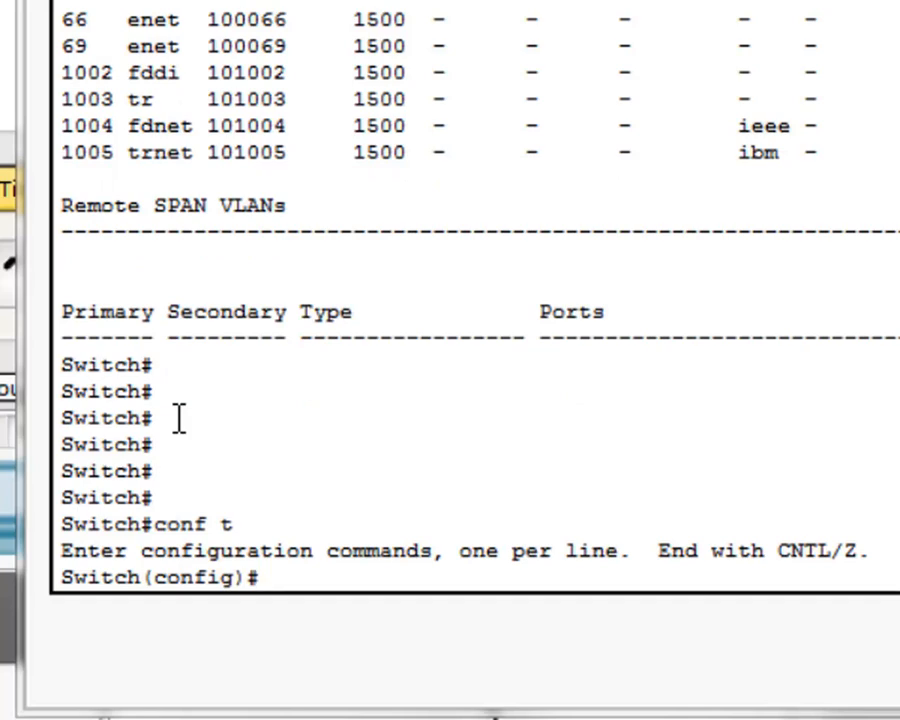
{"action": "type", "text": "int"}
{"action": "key", "text": "Tab"}
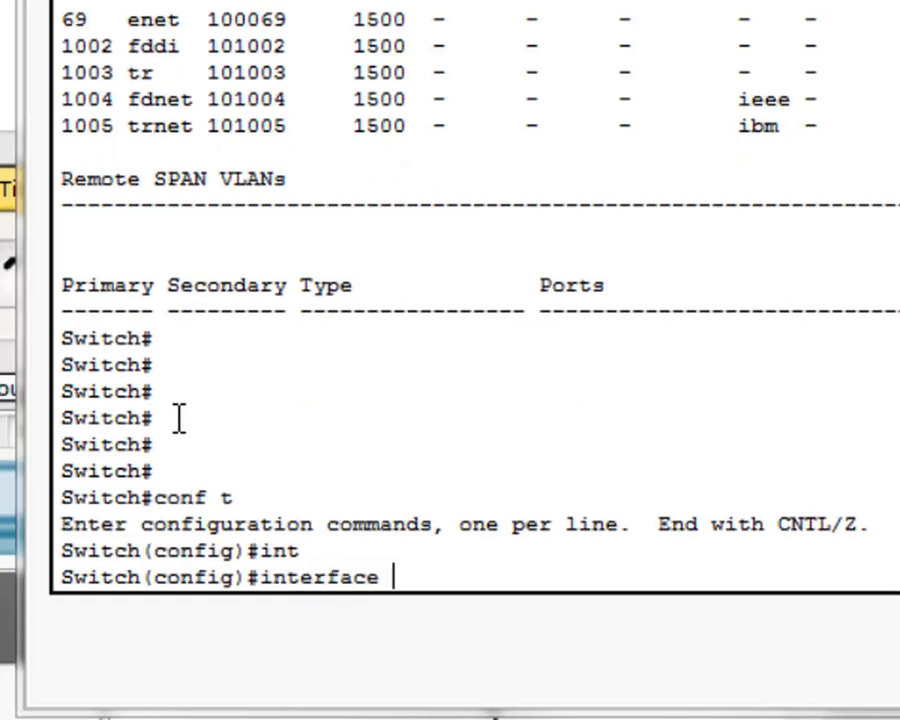
{"action": "type", "text": "fa"}
{"action": "key", "text": "Tab"}
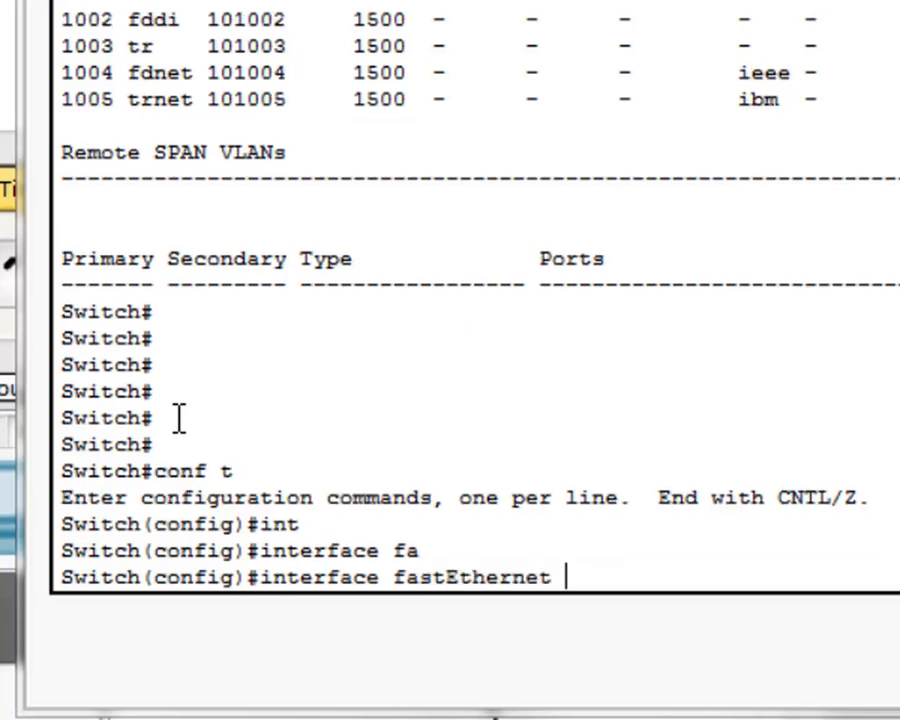
{"action": "type", "text": "0/3"}
{"action": "key", "text": "Return"}
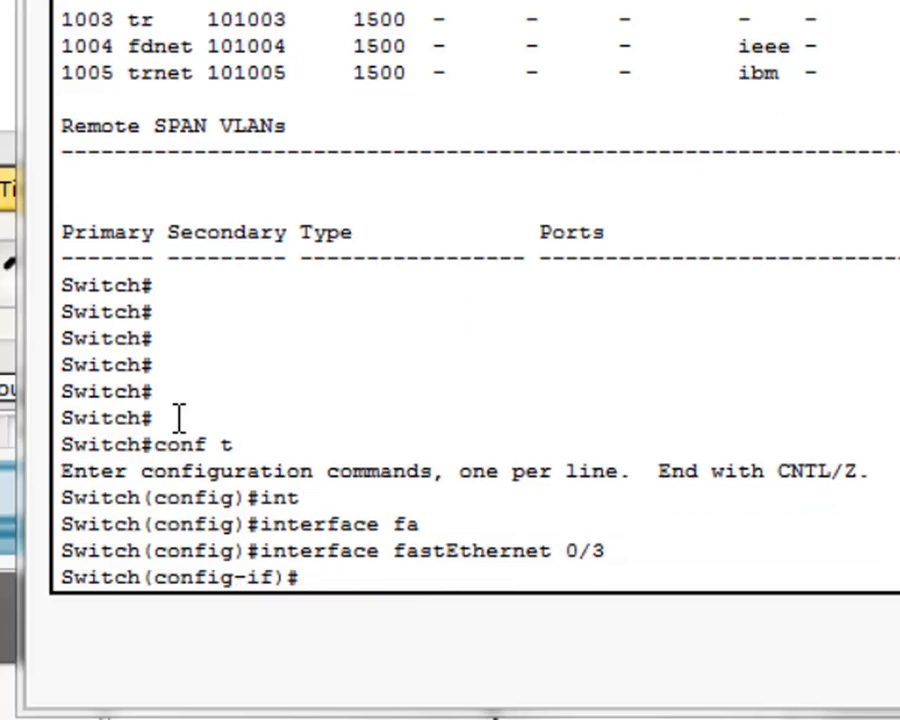
Step: Set interface FastEthernet 0/3 to access mode with switchport mode access
{"action": "type", "text": "swtic"}
{"action": "key", "text": "Tab"}
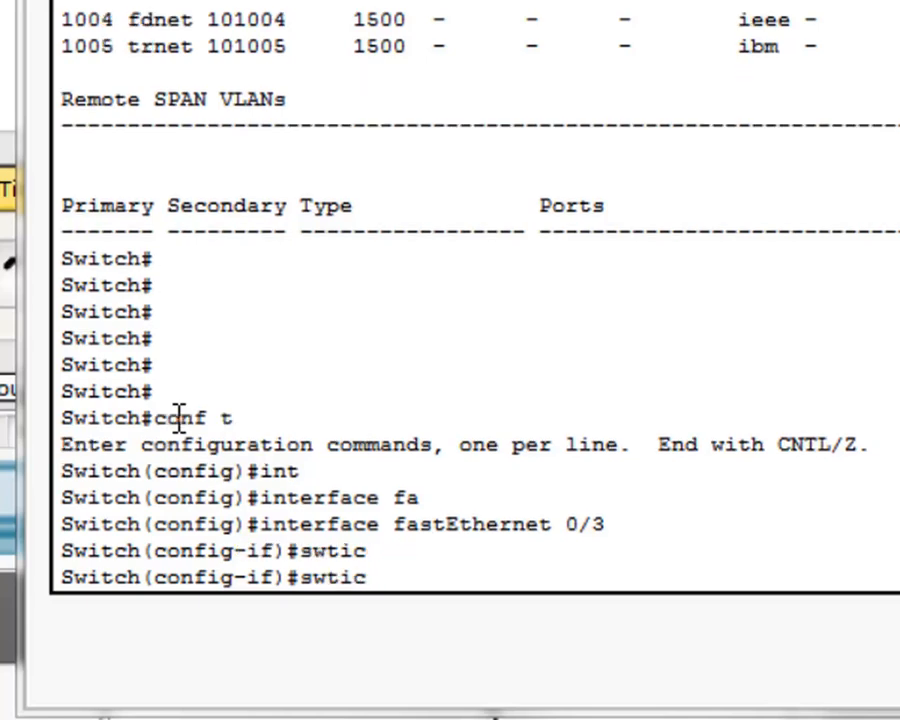
{"action": "key", "text": "BackSpace"}
{"action": "key", "text": "BackSpace"}
{"action": "key", "text": "BackSpace"}
{"action": "key", "text": "BackSpace"}
{"action": "key", "text": "BackSpace"}
{"action": "type", "text": "swit"}
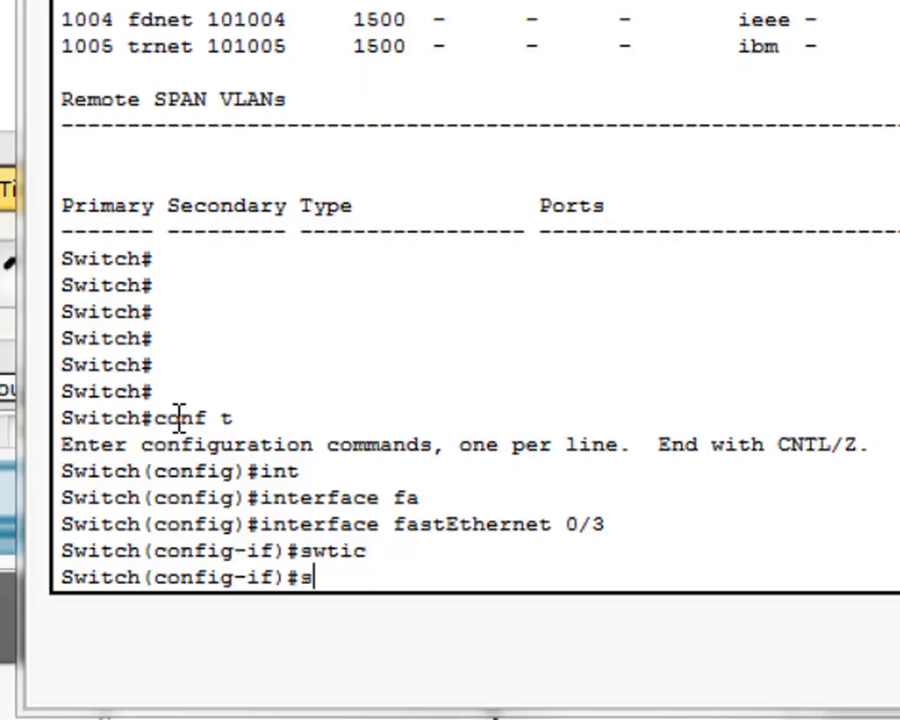
{"action": "key", "text": "Tab"}
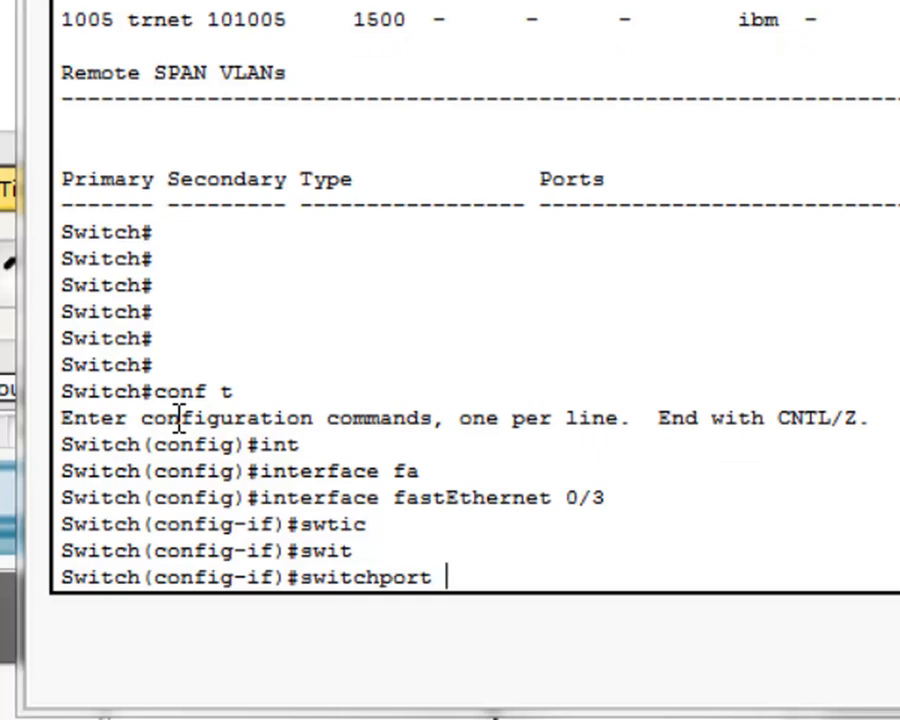
{"action": "type", "text": "mod"}
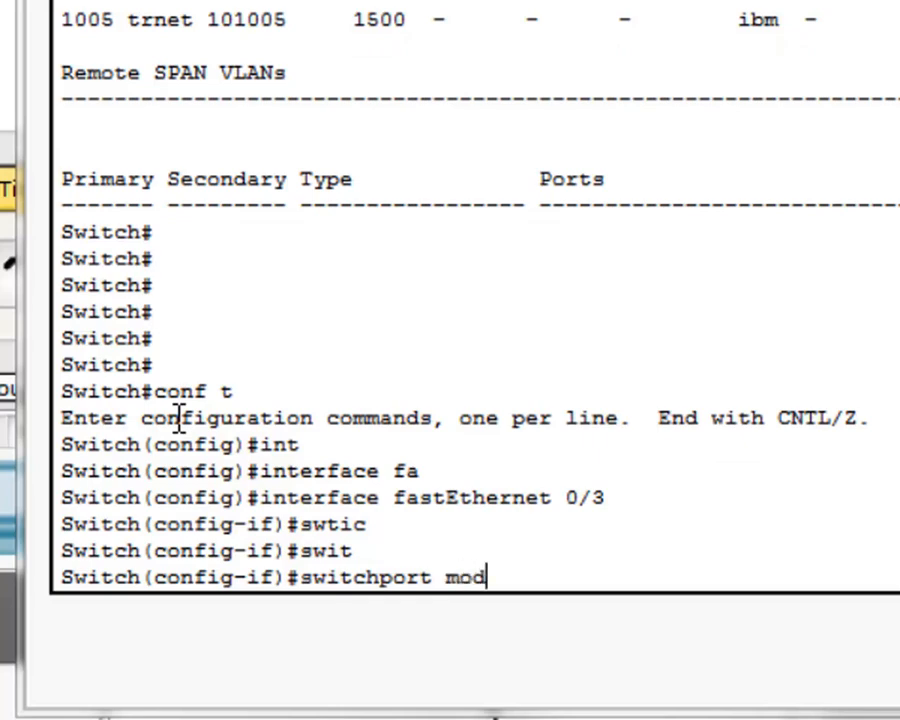
{"action": "type", "text": "e acc"}
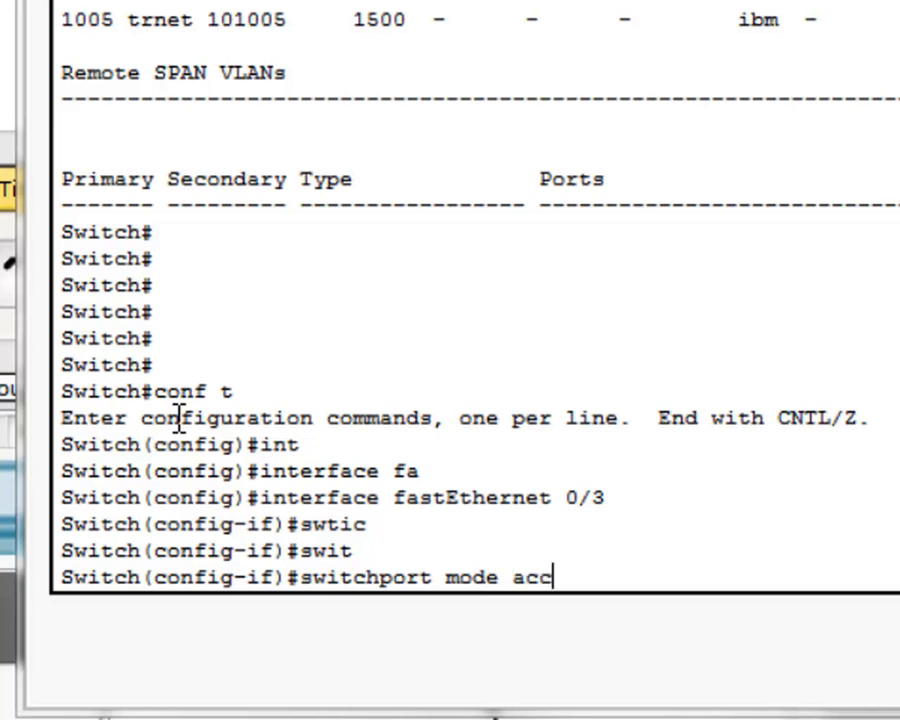
{"action": "key", "text": "Tab"}
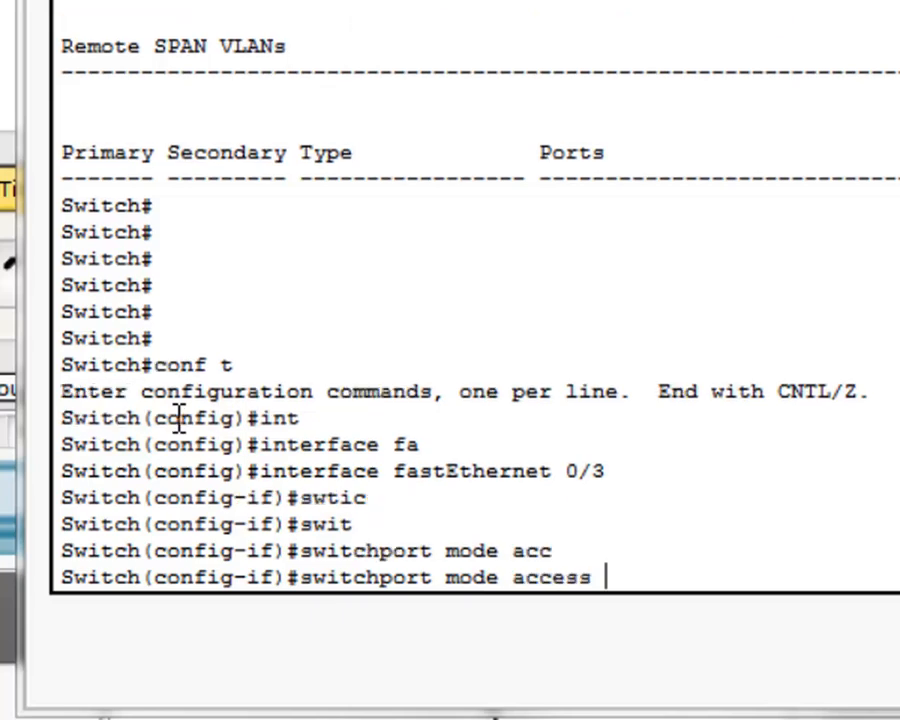
{"action": "key", "text": "Return"}
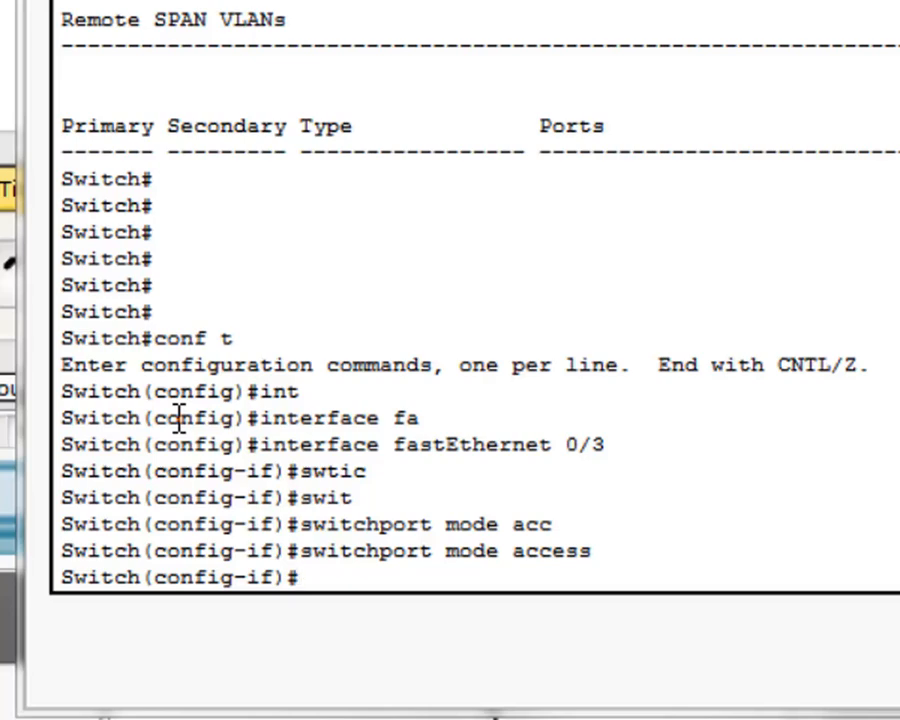
Step: Assign interface FastEthernet 0/3 to VLAN 63 with switchport access vlan 63
{"action": "type", "text": "swi"}
{"action": "key", "text": "Tab"}
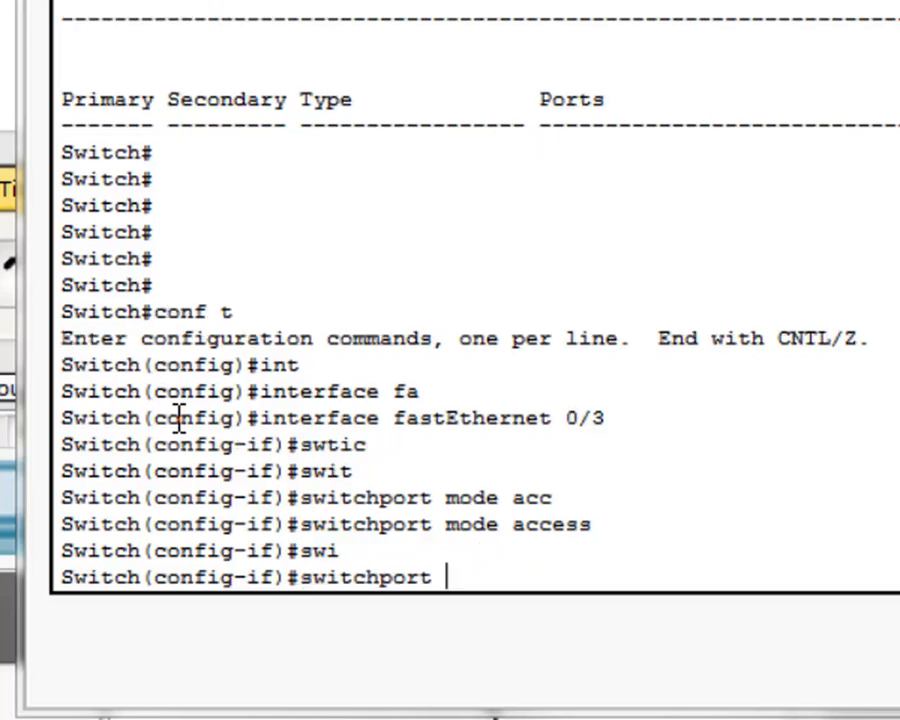
{"action": "type", "text": "acce"}
{"action": "key", "text": "Tab"}
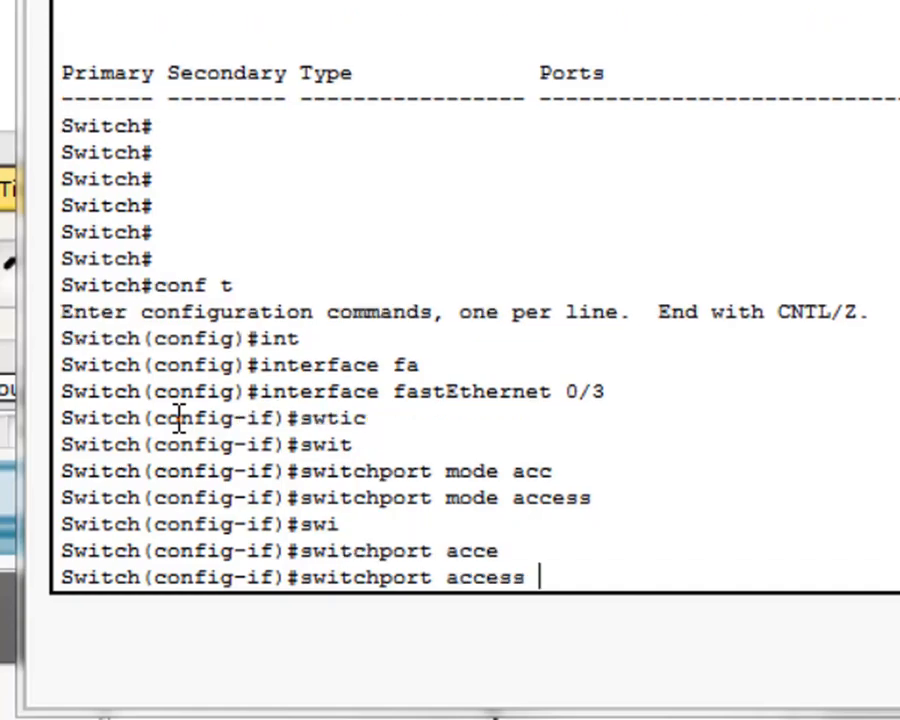
{"action": "type", "text": "vlan"}
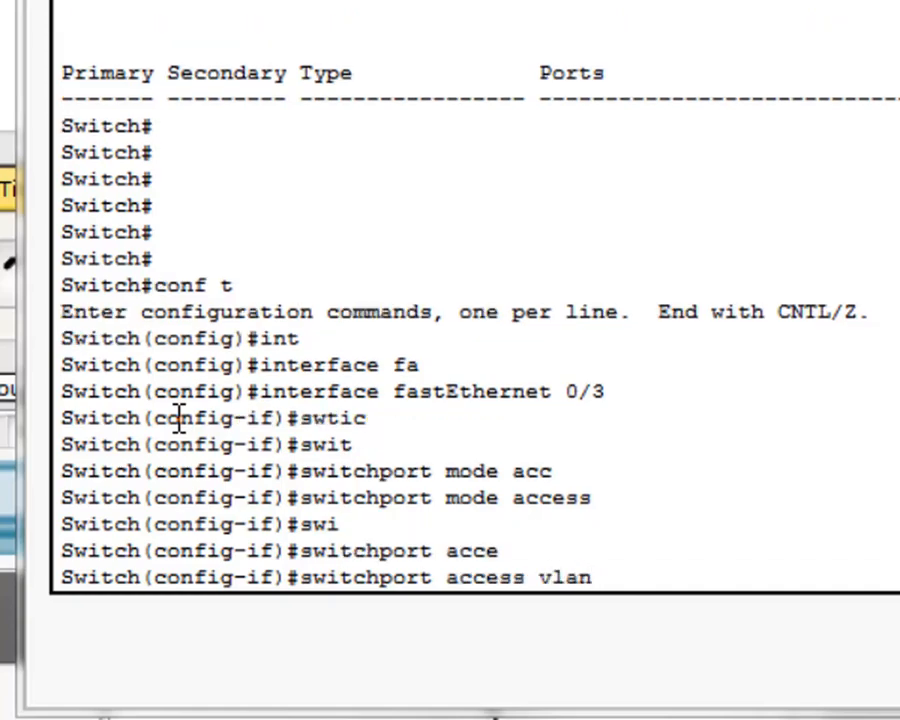
{"action": "type", "text": " 63"}
{"action": "key", "text": "Return"}
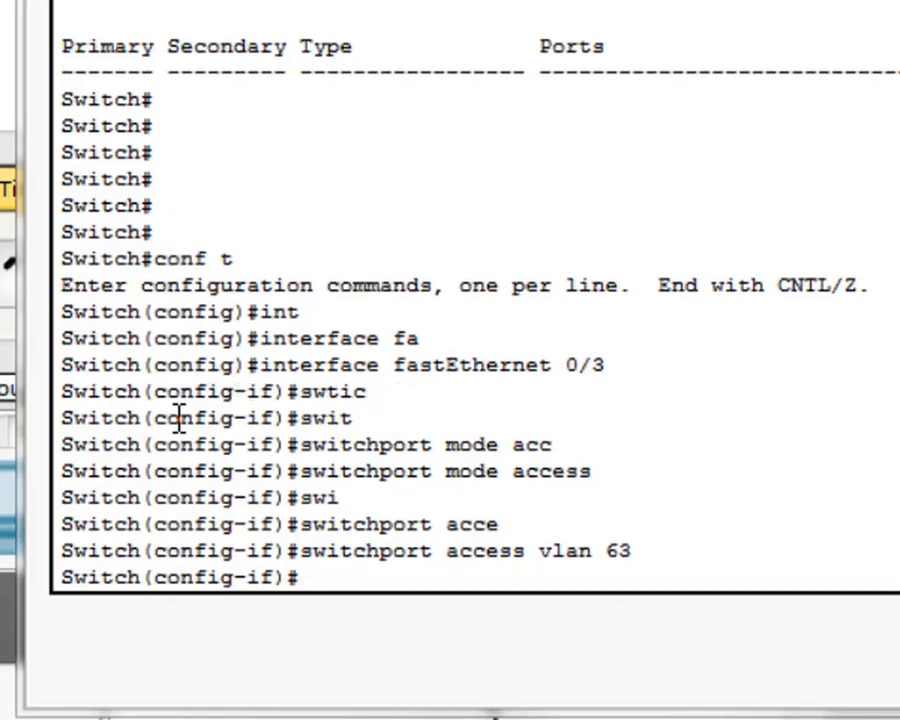
Step: Switch to interface FastEthernet 0/13 and set it to access mode with switchport mode access
{"action": "type", "text": "int"}
{"action": "type", "text": "eth"}
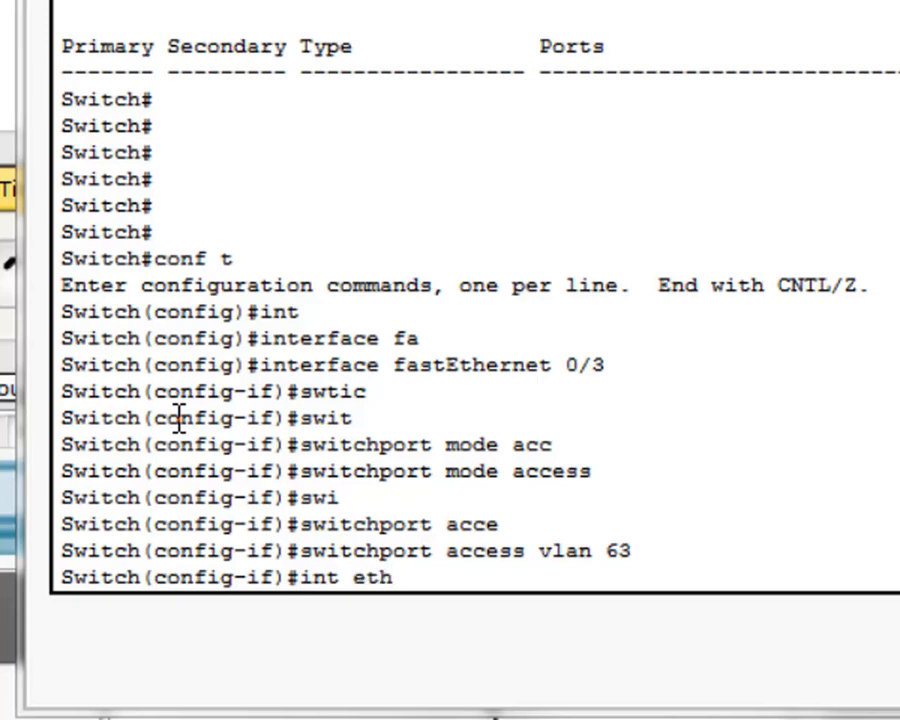
{"action": "key", "text": "BackSpace"}
{"action": "key", "text": "BackSpace"}
{"action": "key", "text": "BackSpace"}
{"action": "type", "text": "fa 0/13"}
{"action": "key", "text": "Return"}
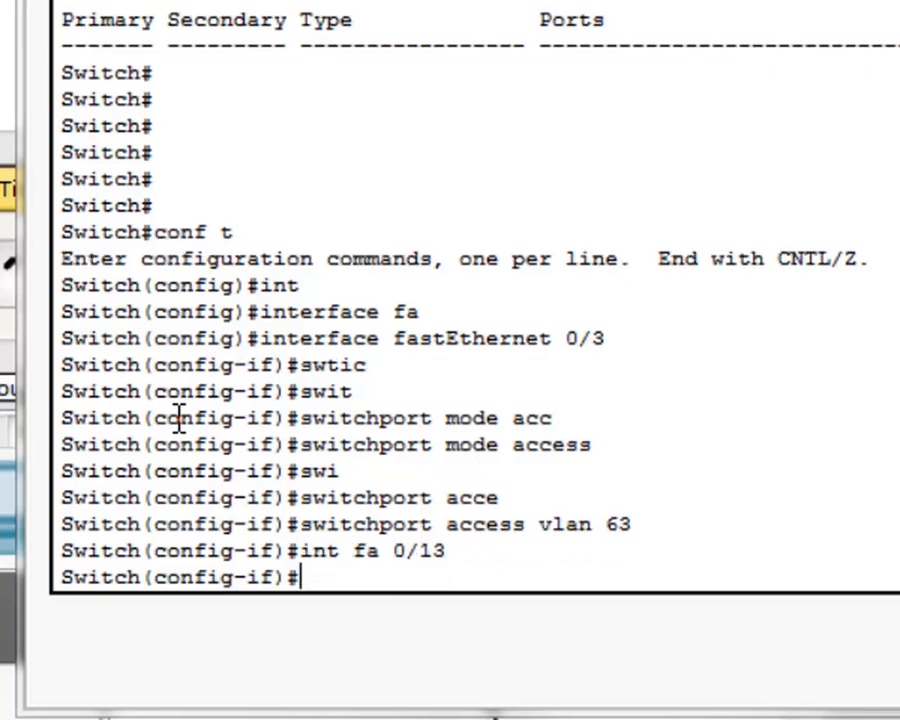
{"action": "type", "text": "sw"}
{"action": "key", "text": "Tab"}
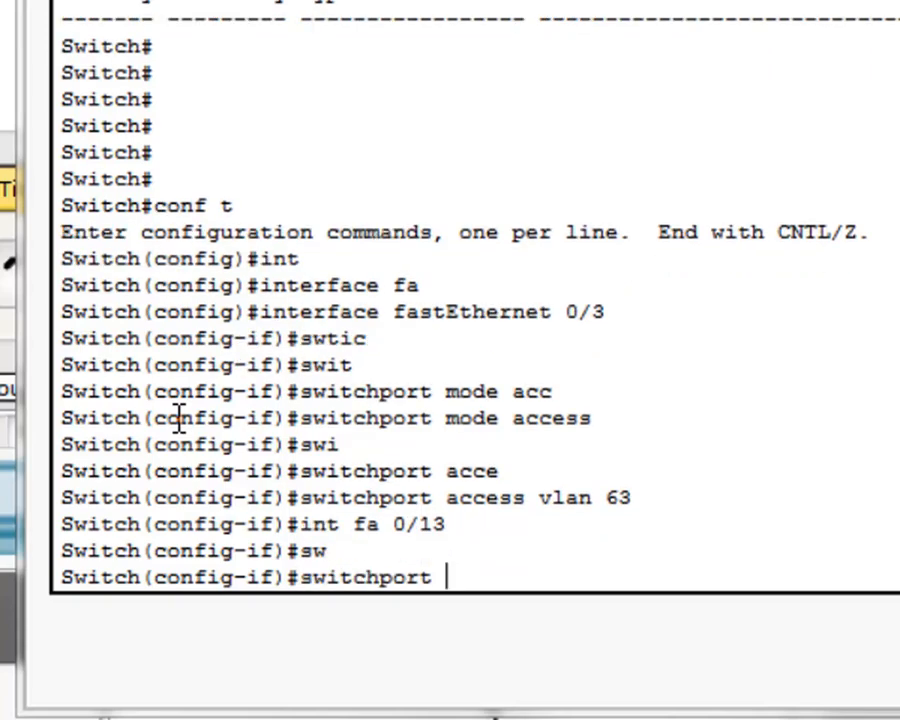
{"action": "type", "text": "mode acc"}
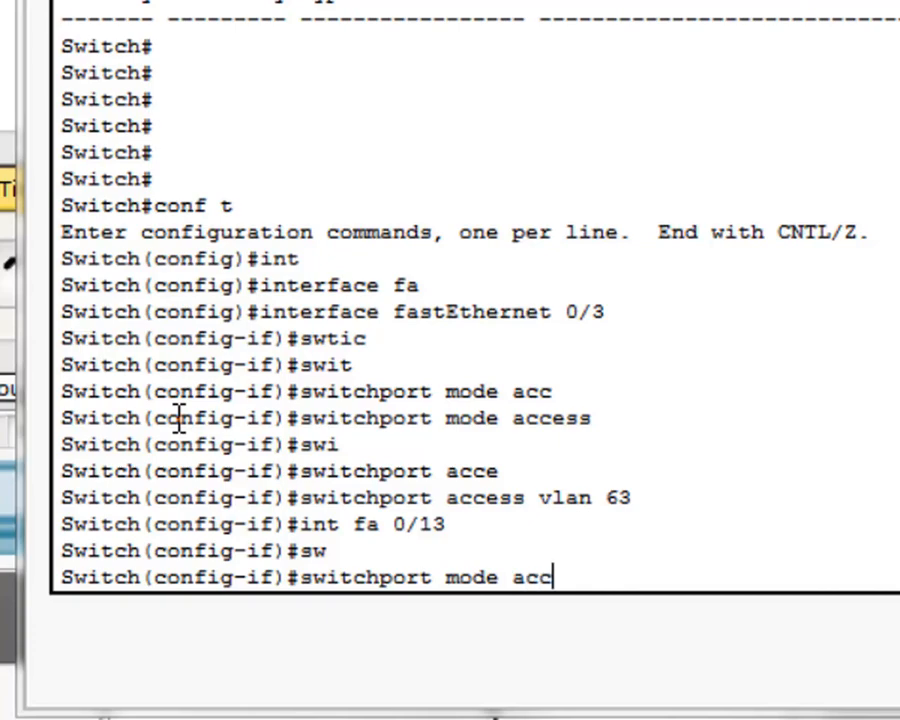
{"action": "type", "text": "ess"}
{"action": "key", "text": "Return"}
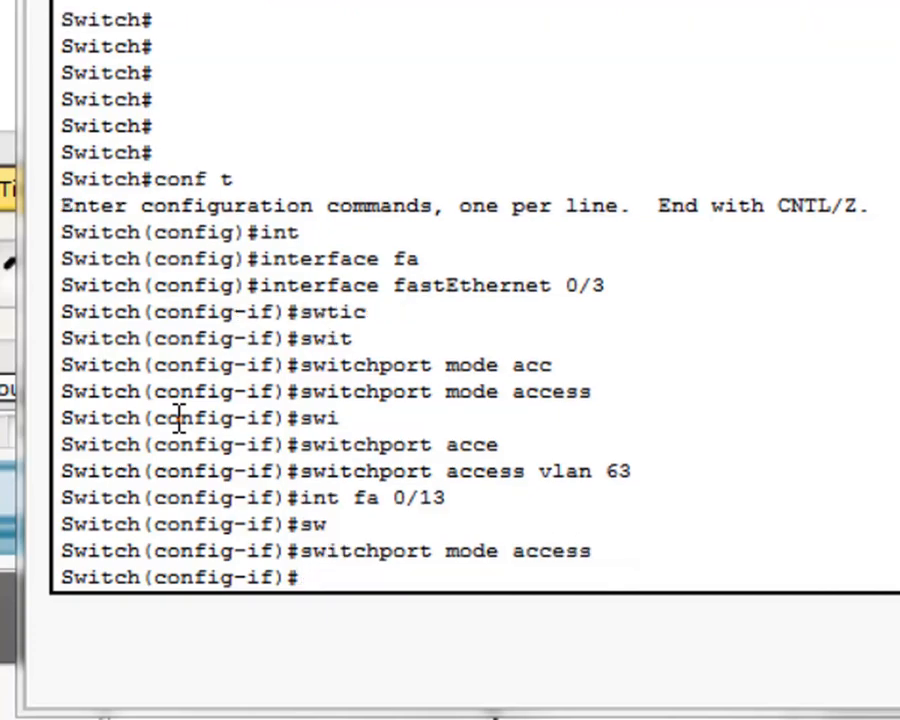
Step: Assign interface FastEthernet 0/13 to VLAN 66 with switchport access vlan 66
{"action": "type", "text": "swith"}
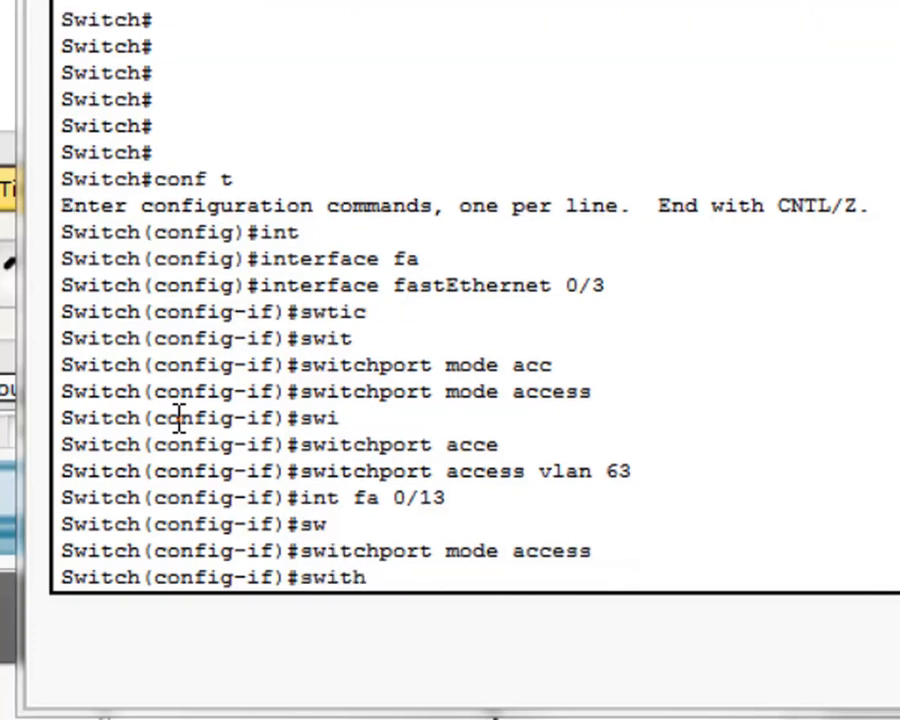
{"action": "key", "text": "Tab"}
{"action": "key", "text": "BackSpace"}
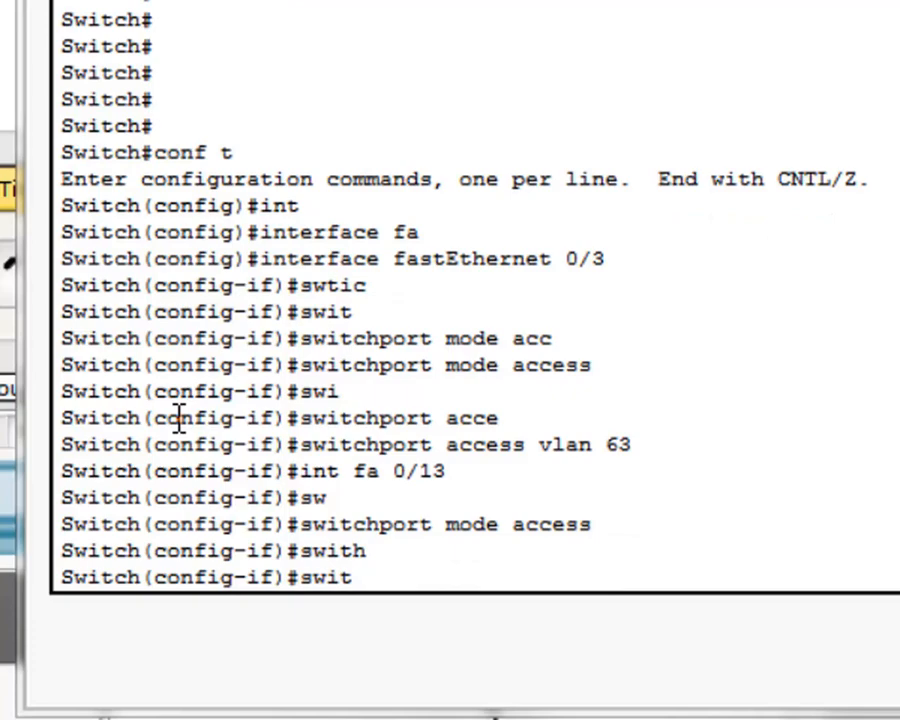
{"action": "key", "text": "BackSpace"}
{"action": "key", "text": "BackSpace"}
{"action": "key", "text": "BackSpace"}
{"action": "type", "text": "wi"}
{"action": "key", "text": "Tab"}
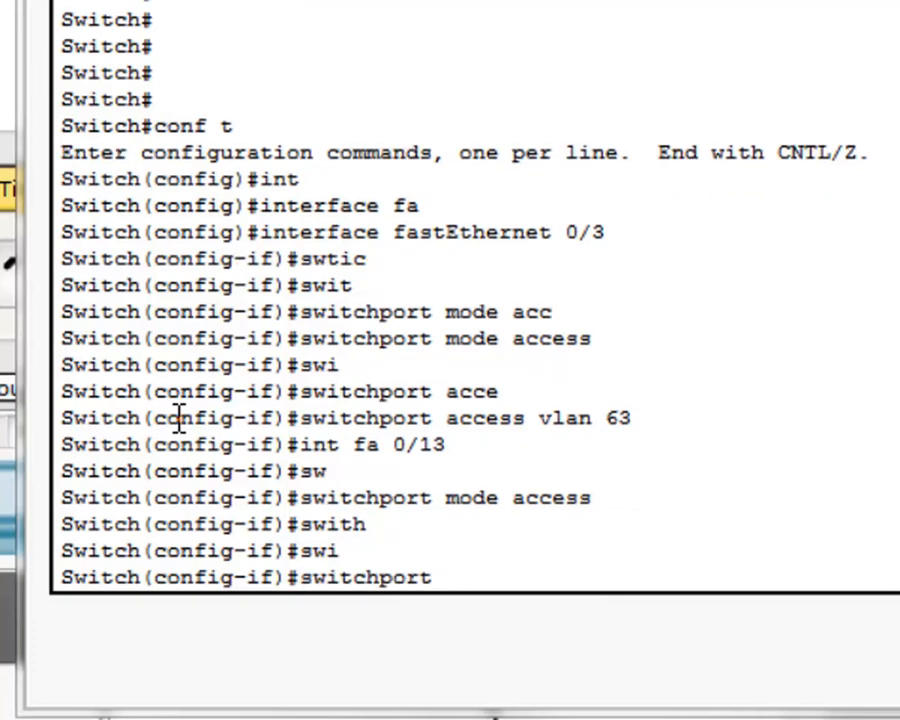
{"action": "type", "text": "acc"}
{"action": "key", "text": "Tab"}
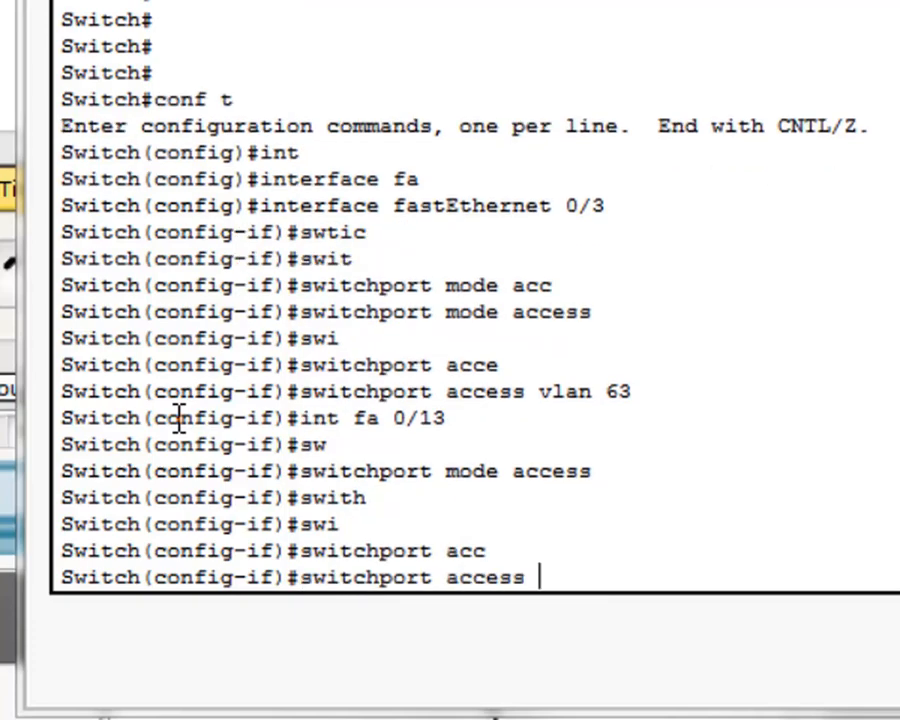
{"action": "type", "text": "vla"}
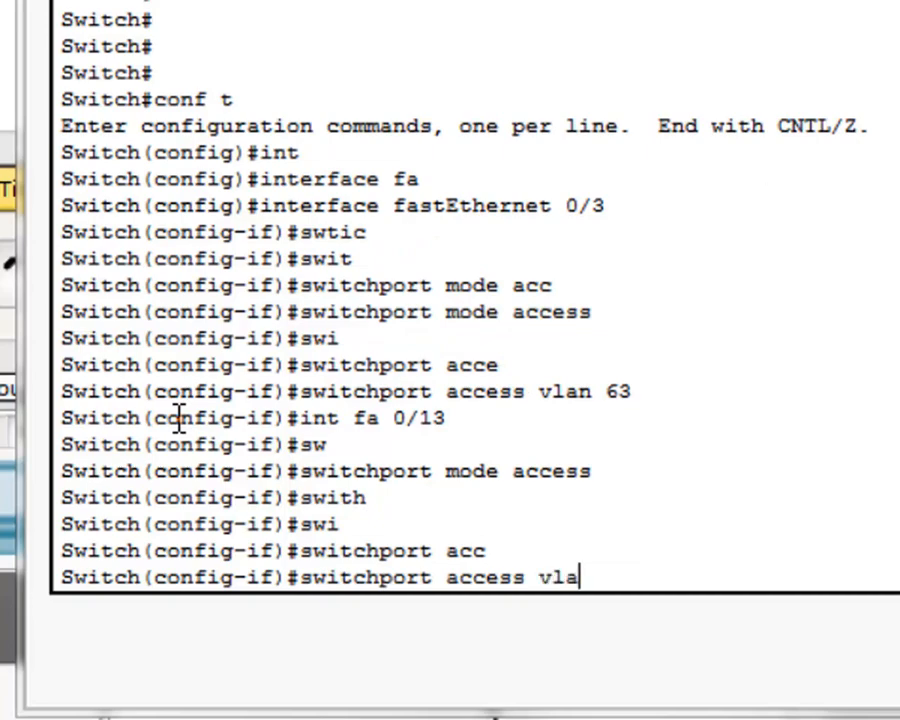
{"action": "type", "text": "n 66"}
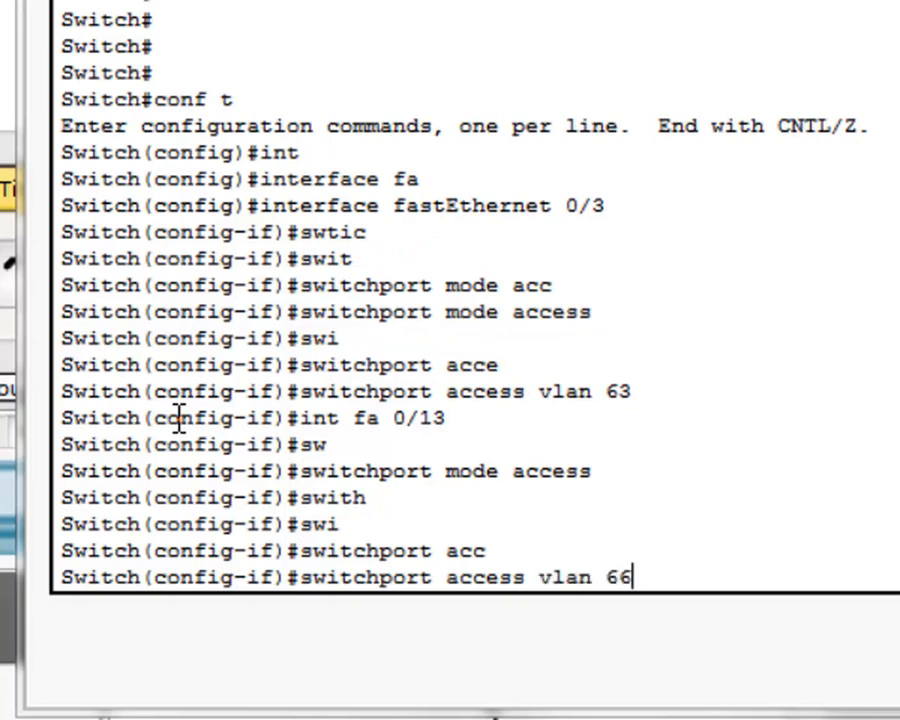
{"action": "key", "text": "Return"}
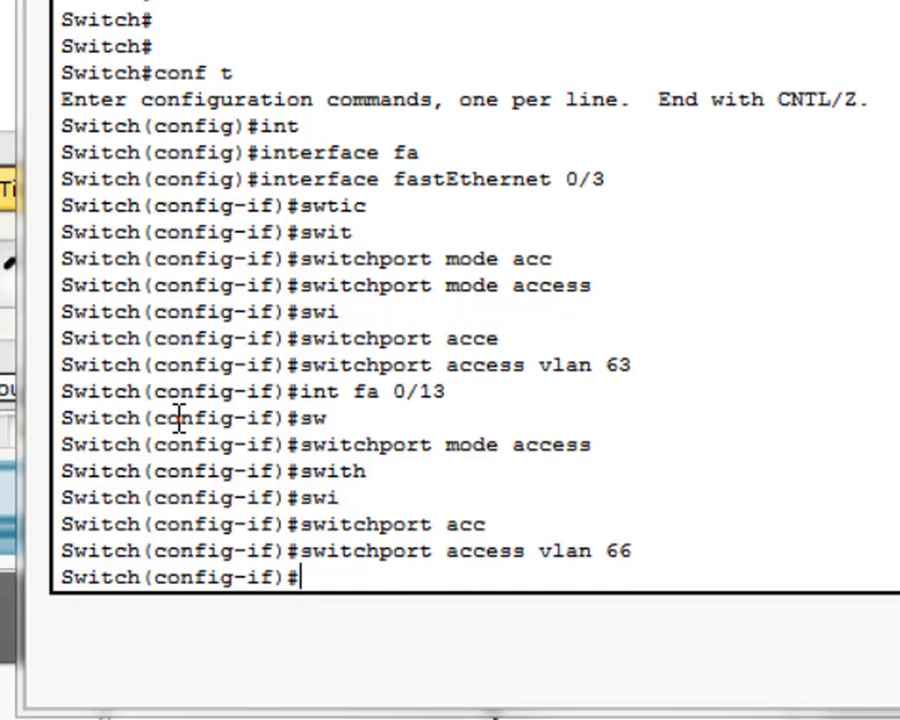
Step: Exit to privileged EXEC mode and display the running configuration with show run to check the port assignments
{"action": "type", "text": "exit"}
{"action": "key", "text": "Return"}
{"action": "type", "text": "e"}
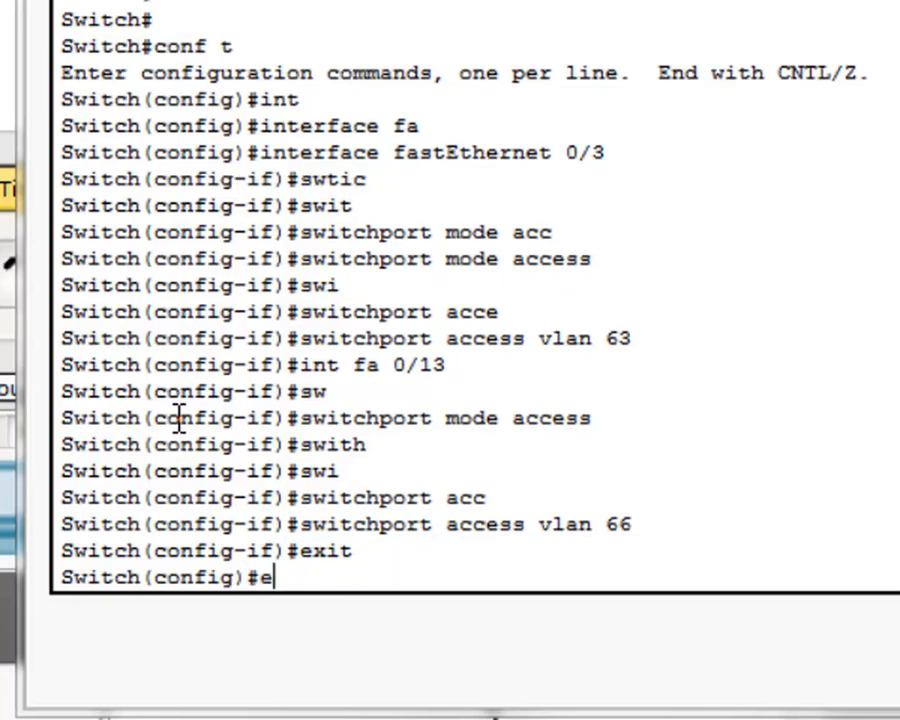
{"action": "type", "text": "xit"}
{"action": "key", "text": "Return"}
{"action": "key", "text": "Return"}
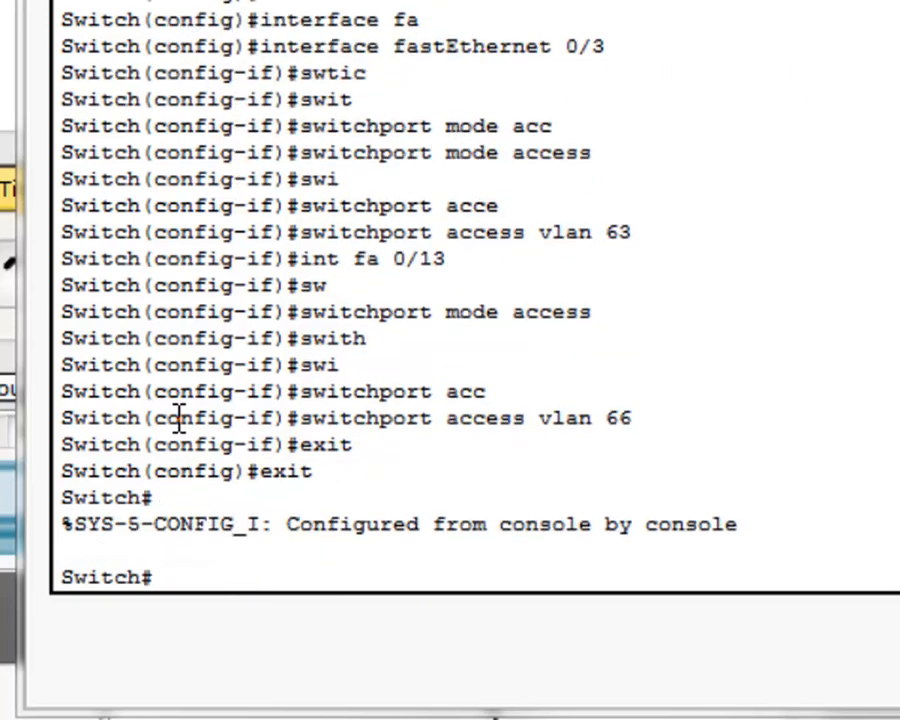
{"action": "key", "text": "Return"}
{"action": "key", "text": "Return"}
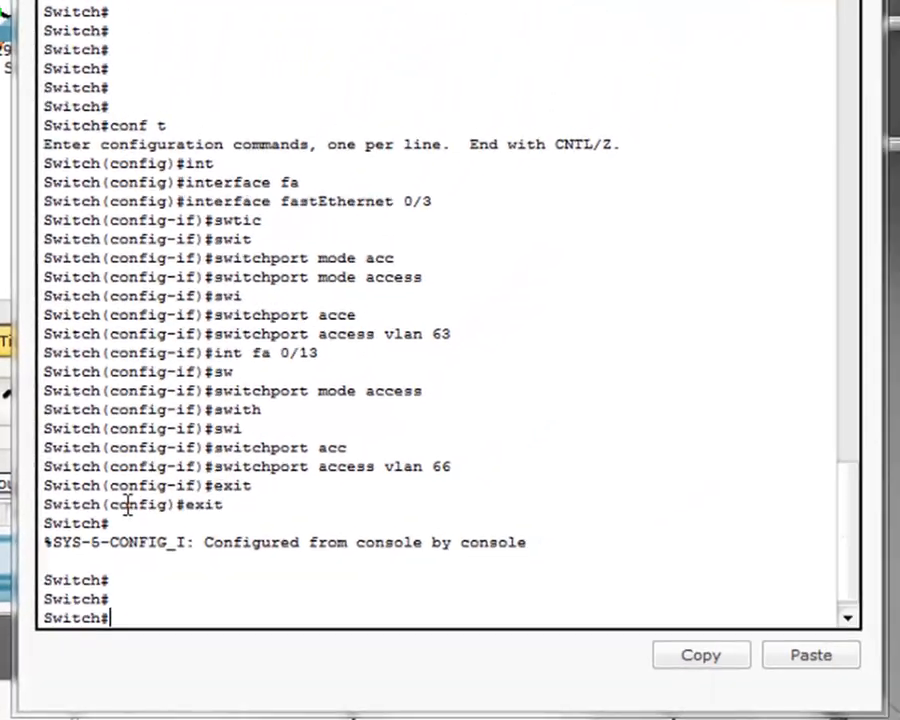
{"action": "type", "text": "show run"}
{"action": "key", "text": "Return"}
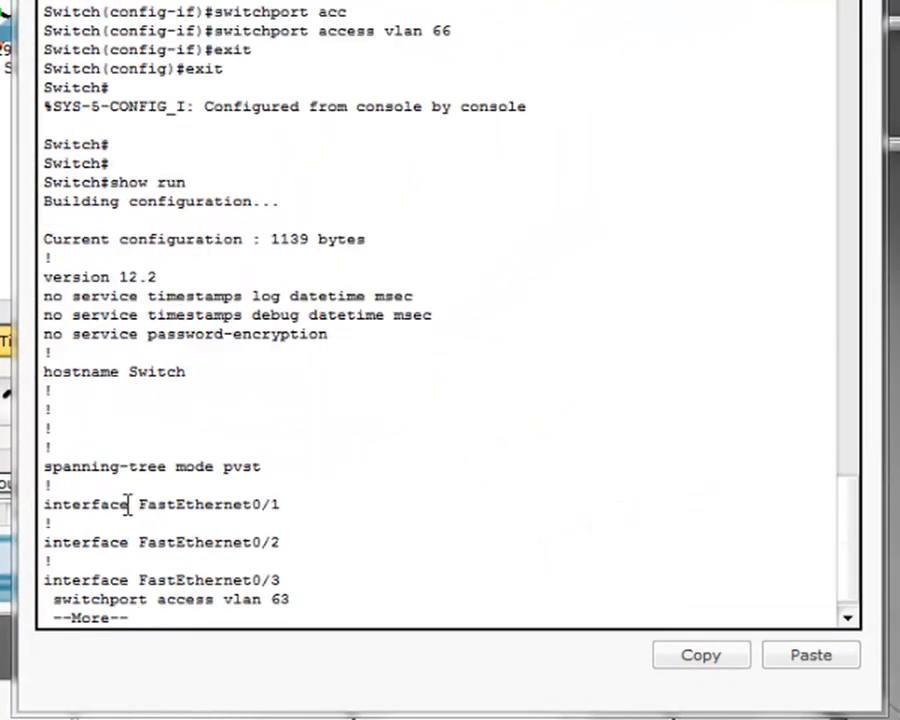
Step: Page through the rest of the running configuration and check the VLAN assignments of FastEthernet 0/3 and 0/13
{"action": "key", "text": "space"}
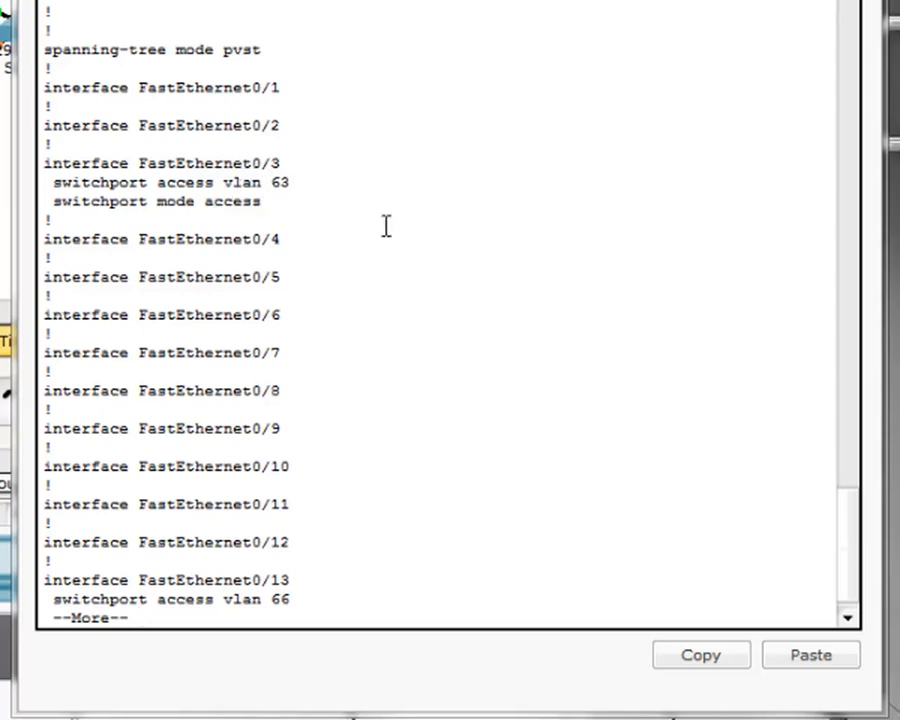
{"action": "key", "text": "space"}
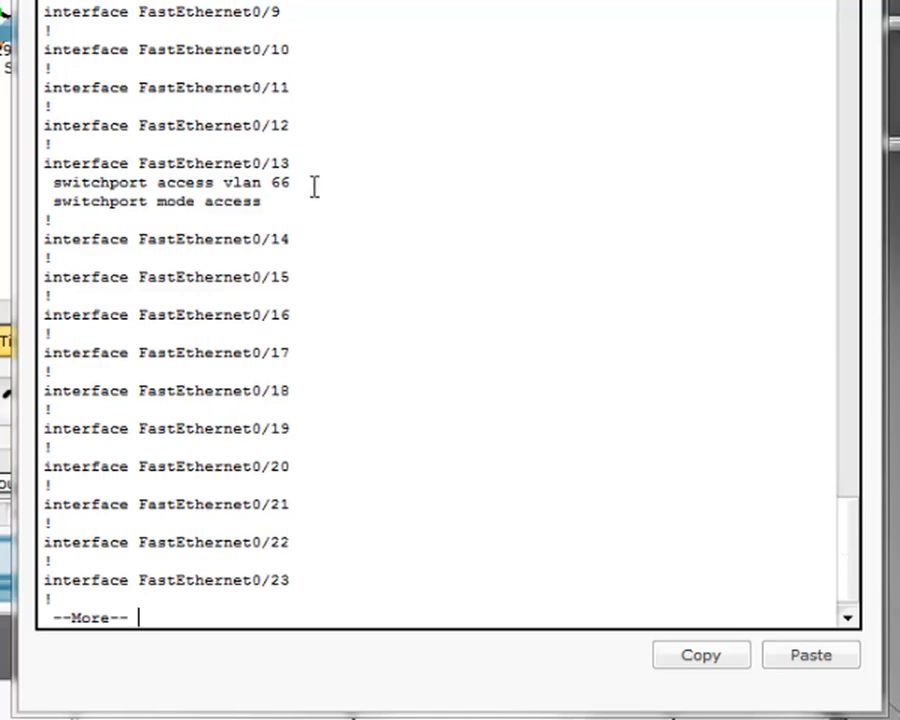
{"action": "left_click_drag", "start_coordinate": [315, 187], "coordinate": [224, 183]}
{"action": "key", "text": "space"}
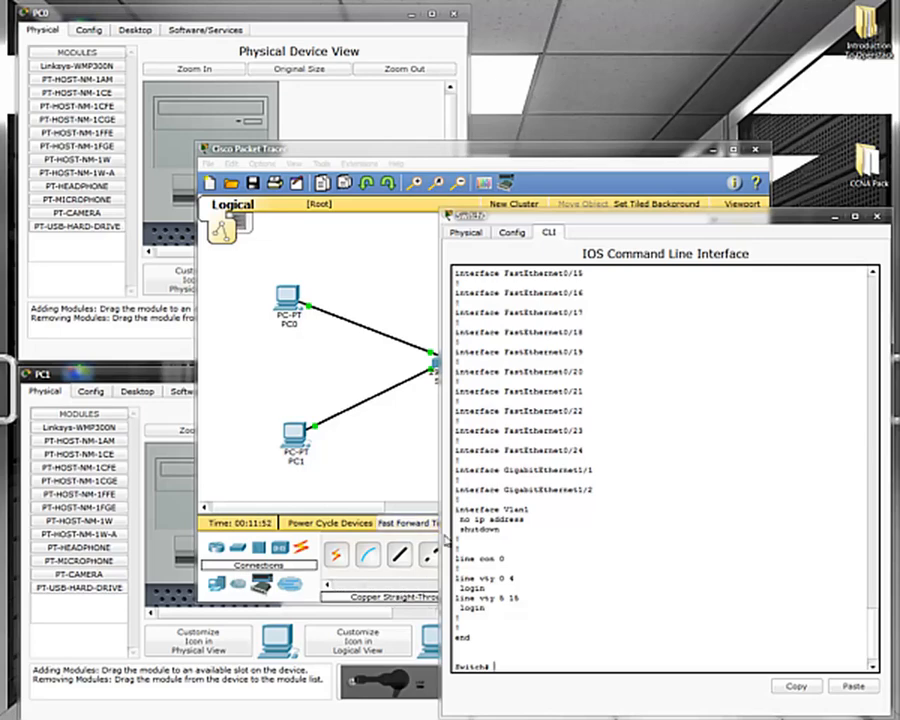
Step: Ping 192.168.1.101 from PC0's Command Prompt to test connectivity between the two VLANs, and close the prompt
{"action": "left_click", "coordinate": [150, 388]}
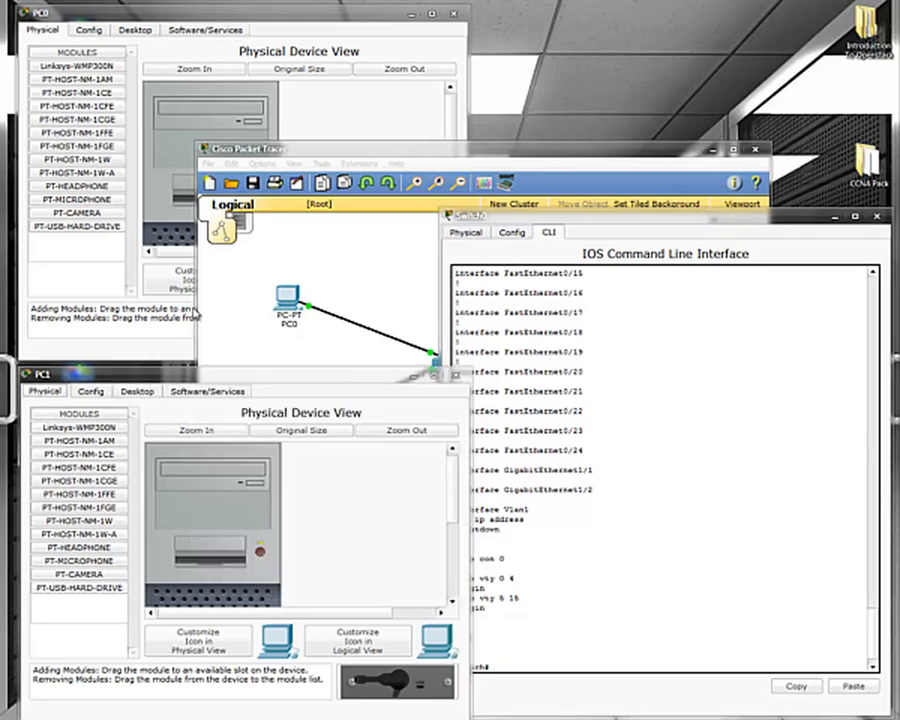
{"action": "left_click", "coordinate": [215, 20]}
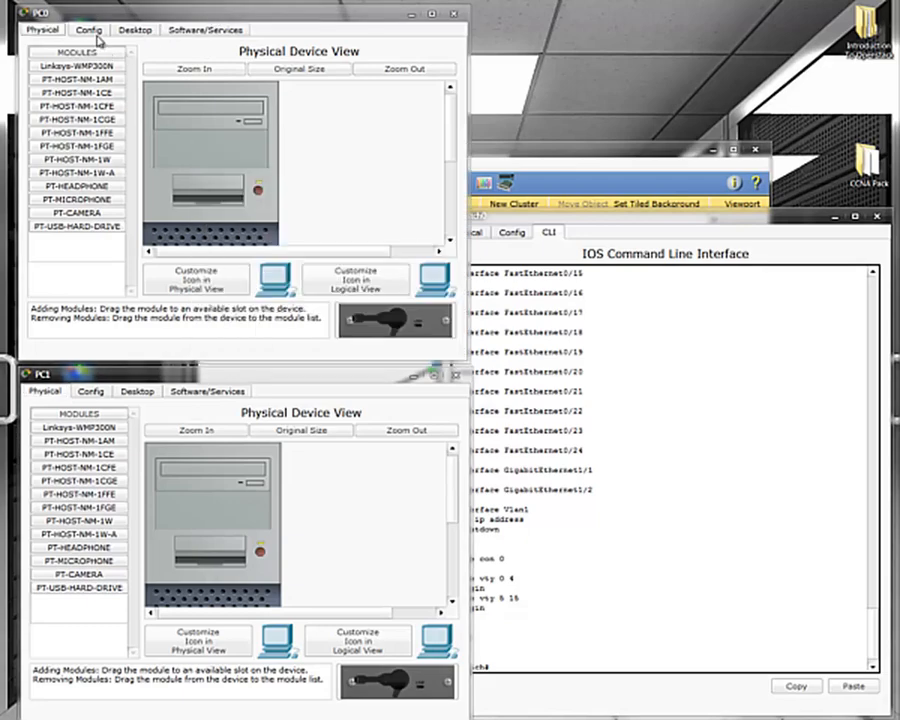
{"action": "left_click", "coordinate": [126, 30]}
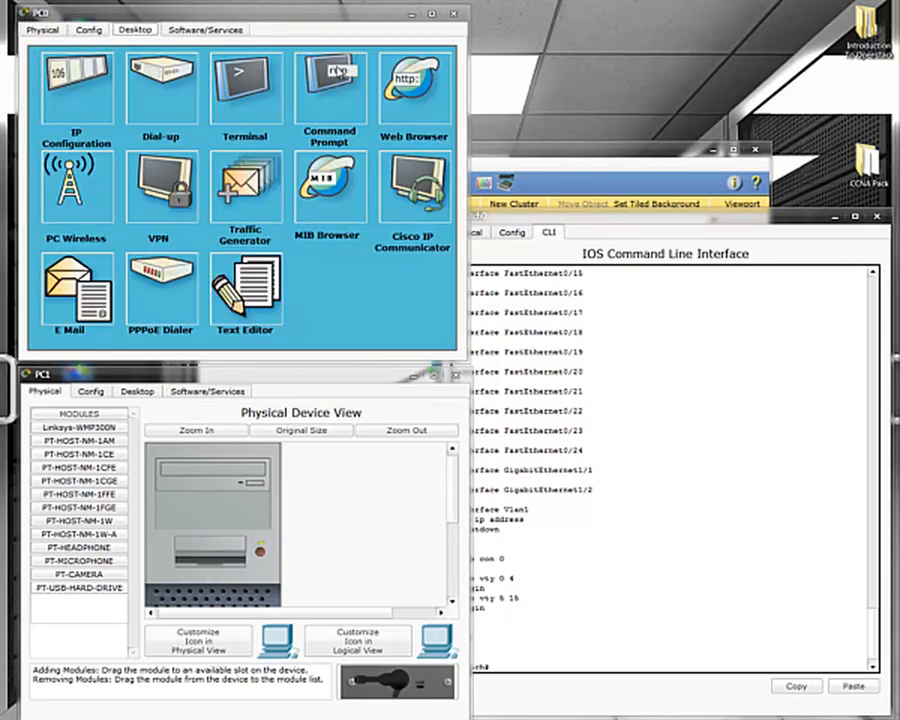
{"action": "left_click", "coordinate": [327, 86]}
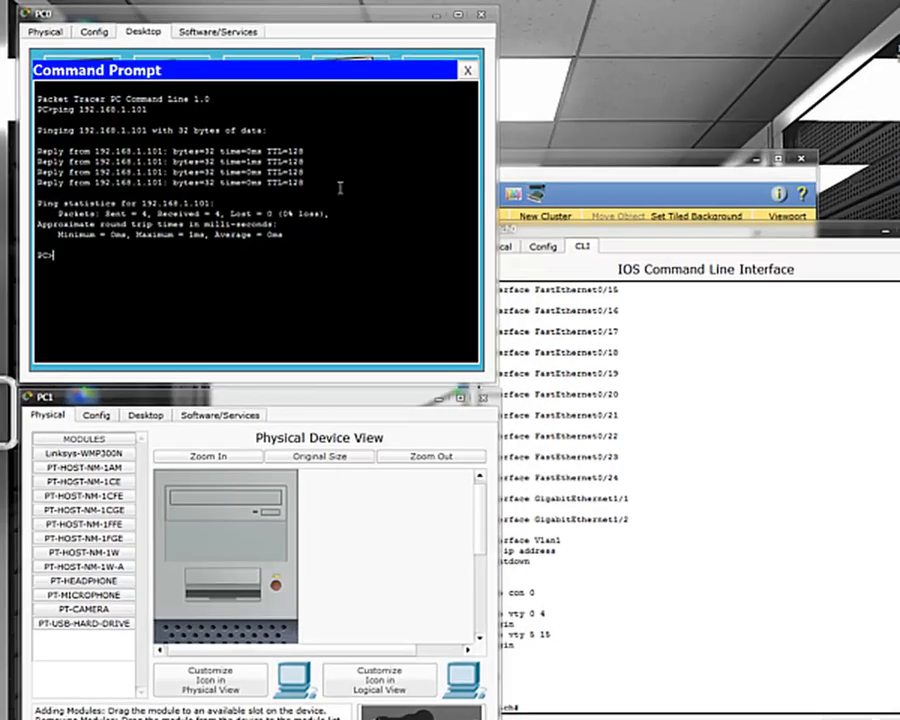
{"action": "key", "text": "Return"}
{"action": "key", "text": "Return"}
{"action": "key", "text": "Return"}
{"action": "type", "text": "ping "}
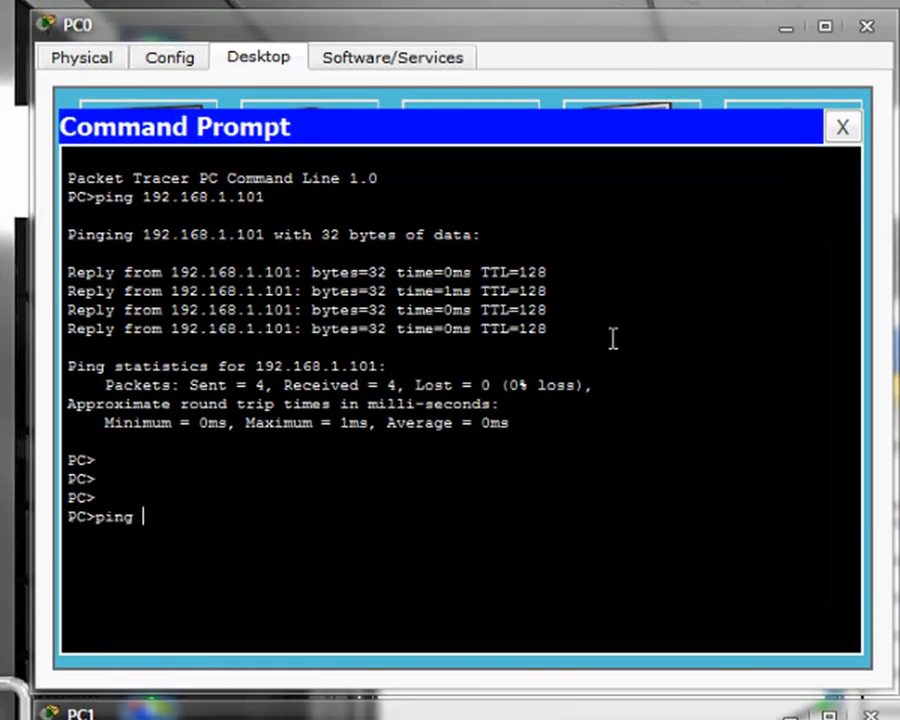
{"action": "type", "text": "192.168.1."}
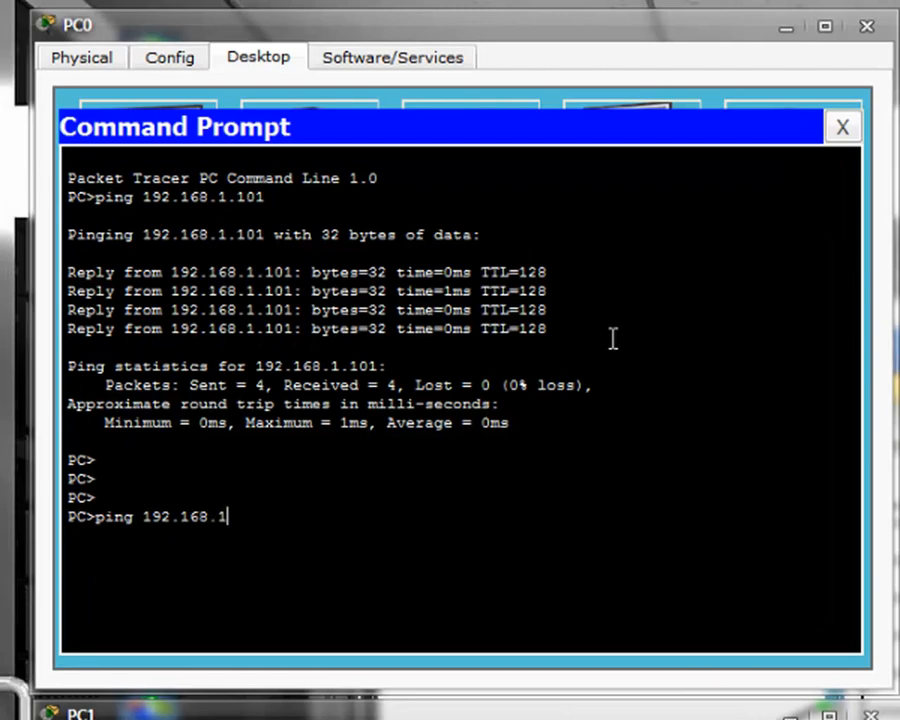
{"action": "type", "text": "101"}
{"action": "key", "text": "Return"}
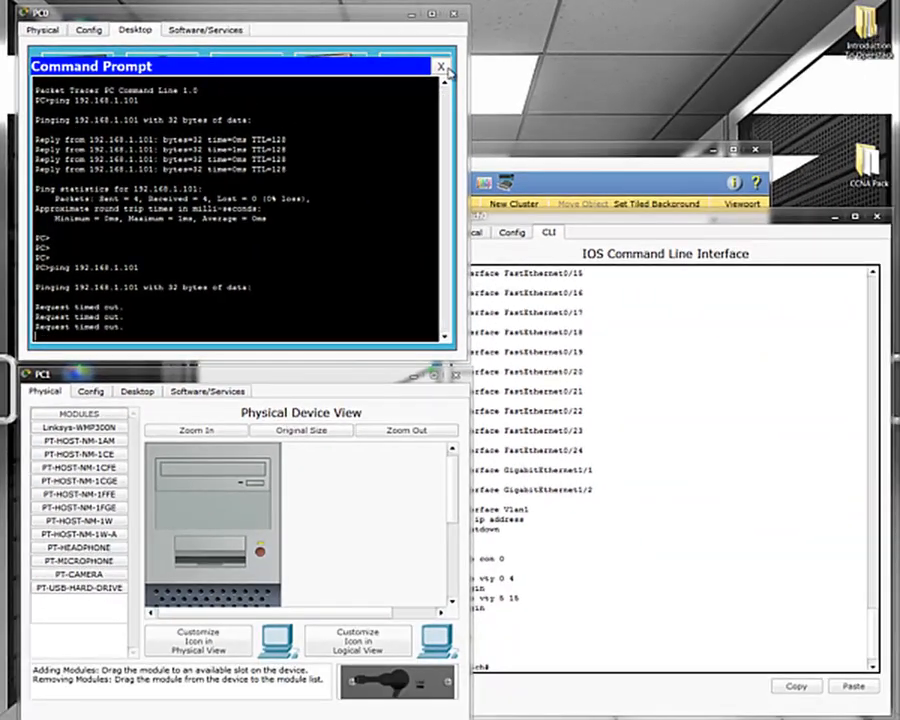
{"action": "left_click", "coordinate": [444, 68]}
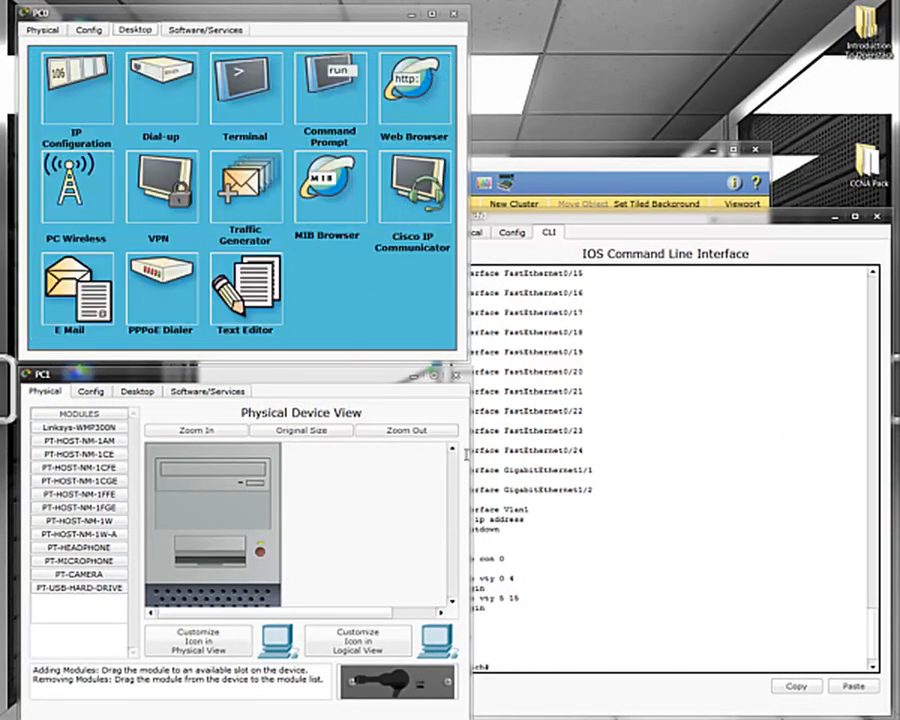
Step: Return to the switch CLI, enter global configuration mode with conf t and select interface FastEthernet 0/13
{"action": "left_click", "coordinate": [604, 176]}
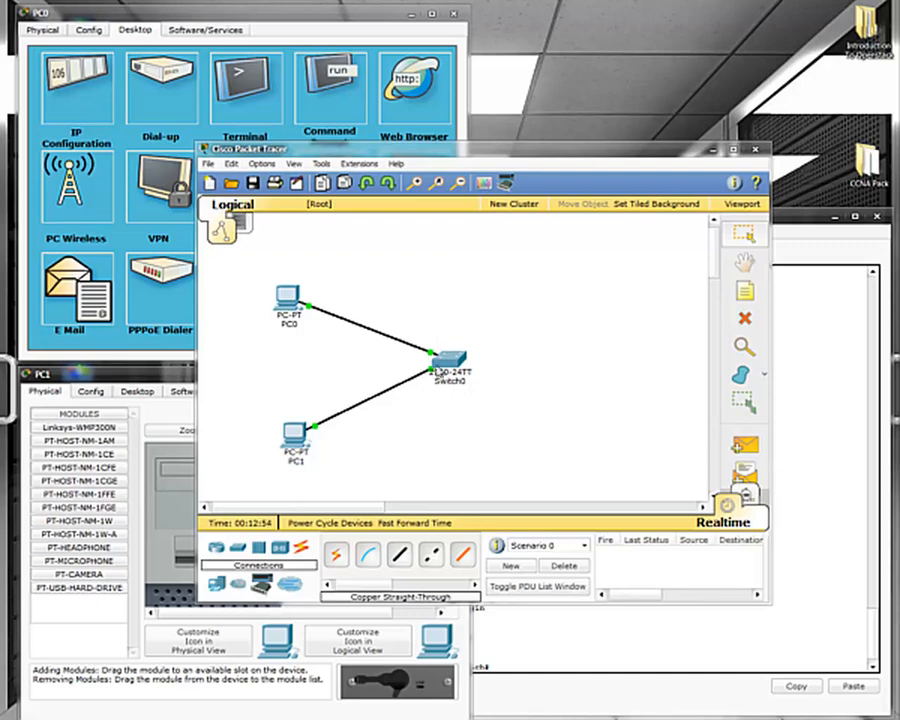
{"action": "mouse_move", "coordinate": [450, 366]}
{"action": "left_click", "coordinate": [794, 231]}
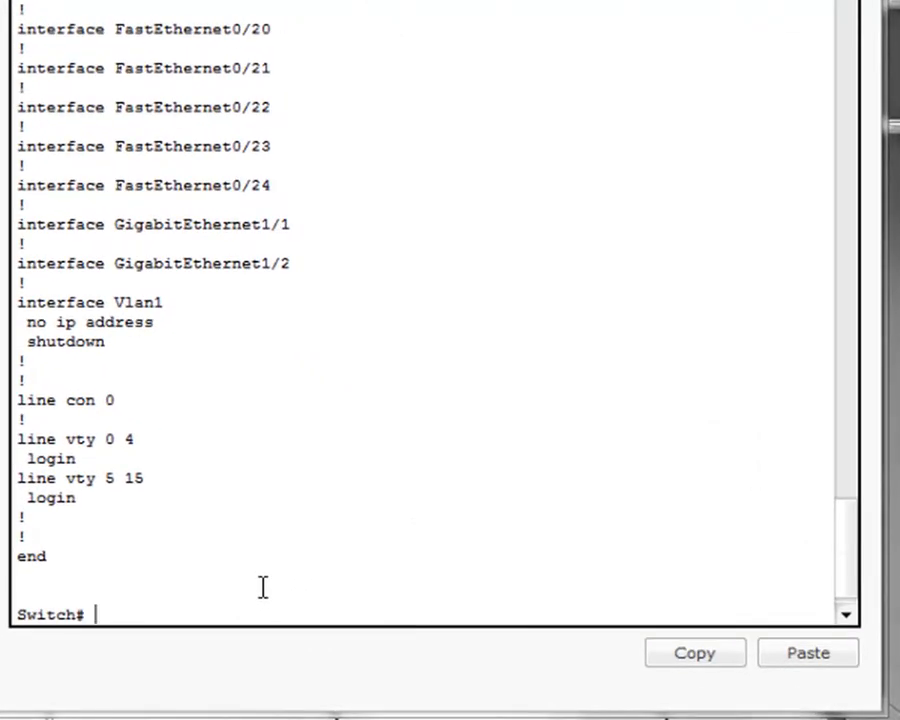
{"action": "type", "text": "conf t"}
{"action": "key", "text": "Return"}
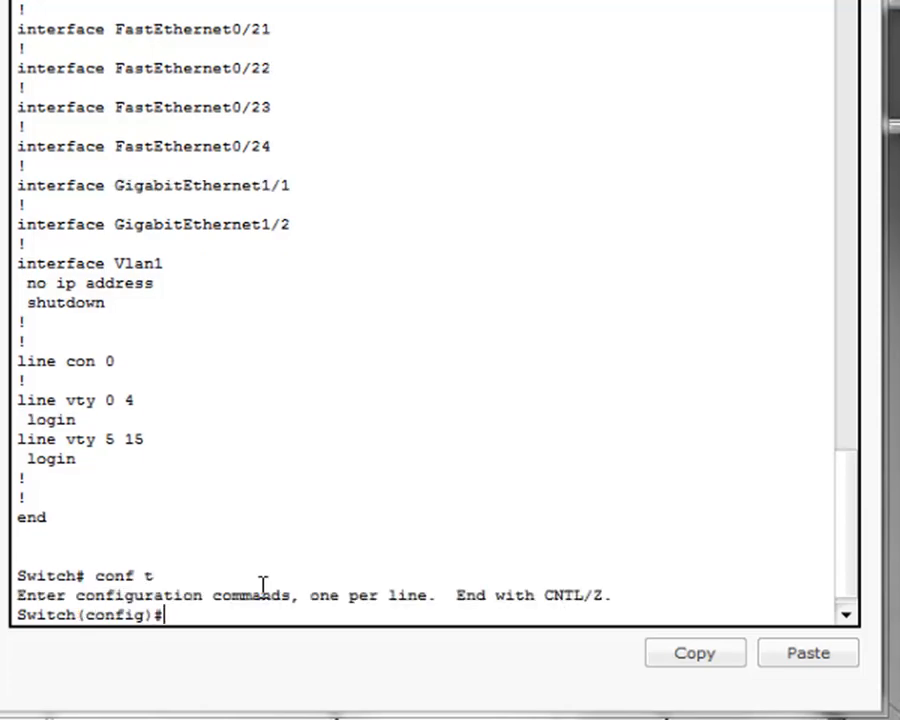
{"action": "type", "text": "int fa"}
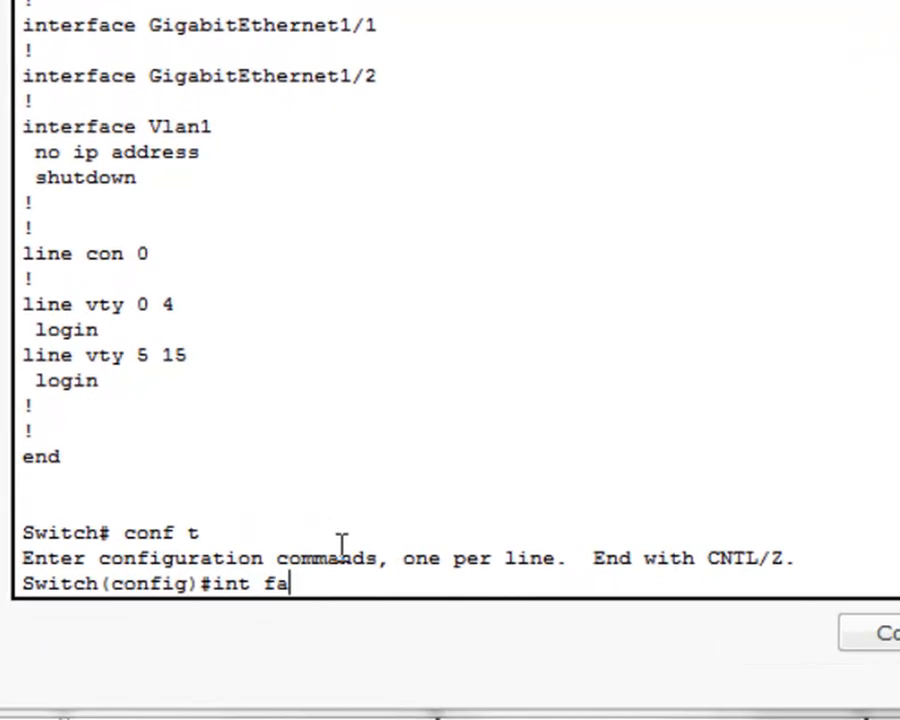
{"action": "type", "text": " 0/1"}
{"action": "key", "text": "Return"}
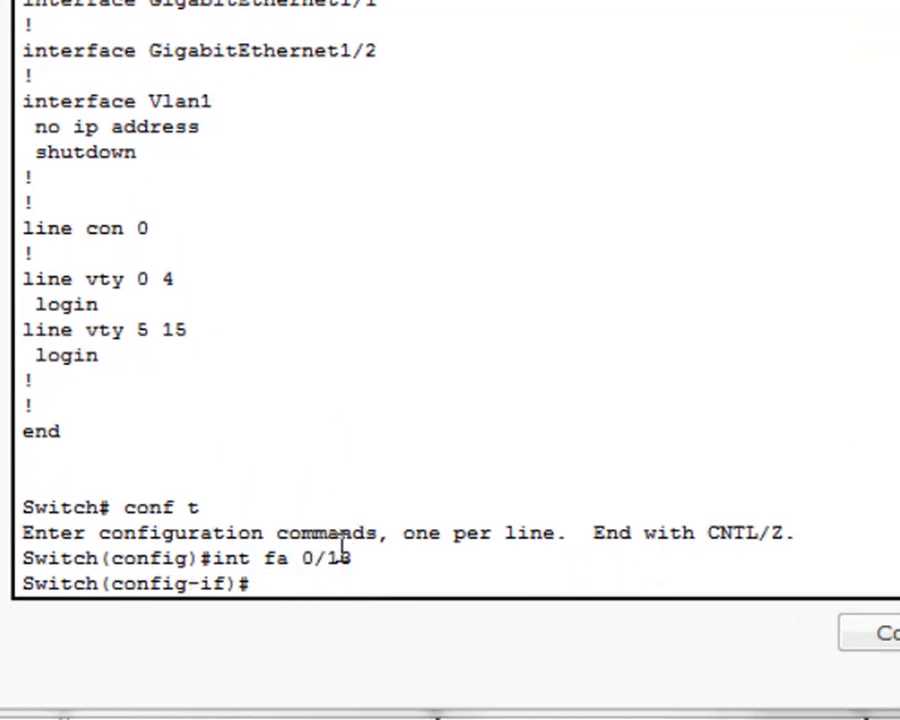
Step: Reassign interface FastEthernet 0/13 to VLAN 63 with switchport access vlan 63
{"action": "type", "text": "swit"}
{"action": "key", "text": "Tab"}
{"action": "type", "text": "acc"}
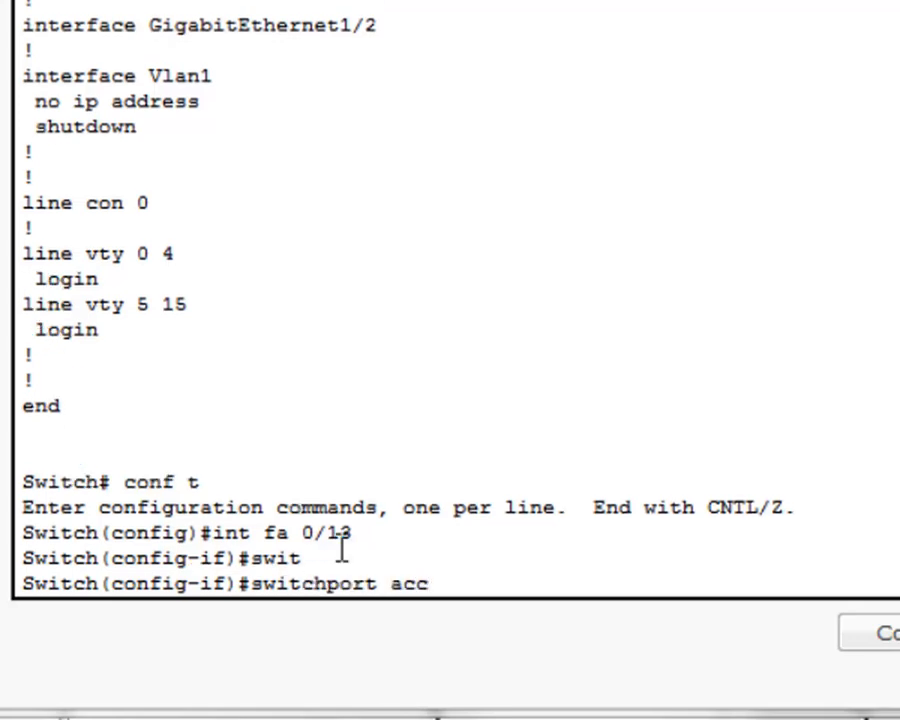
{"action": "key", "text": "Tab"}
{"action": "type", "text": "vlan"}
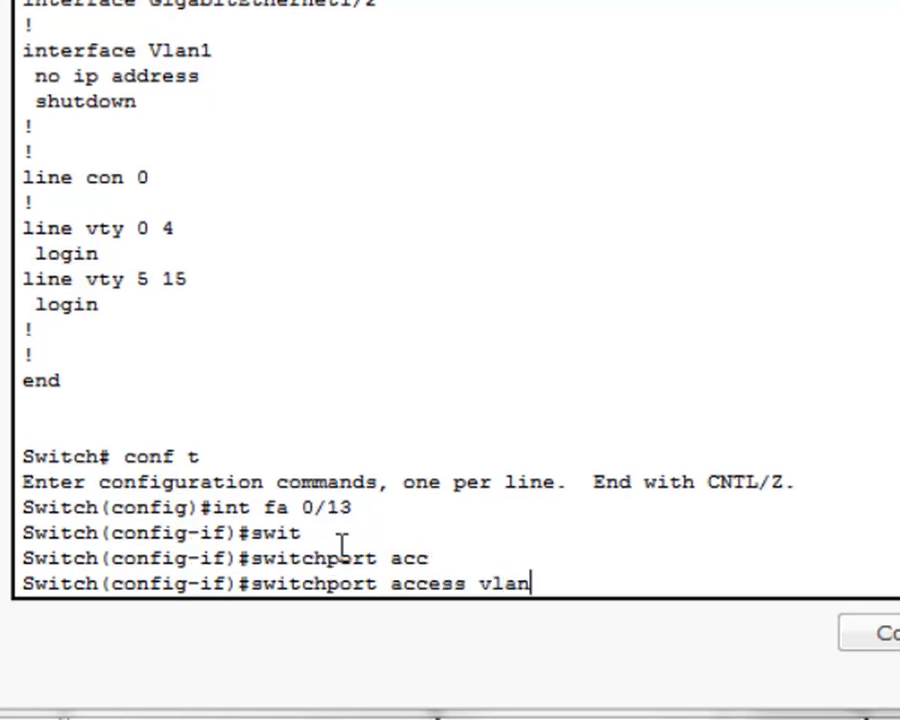
{"action": "type", "text": " 63"}
{"action": "key", "text": "Return"}
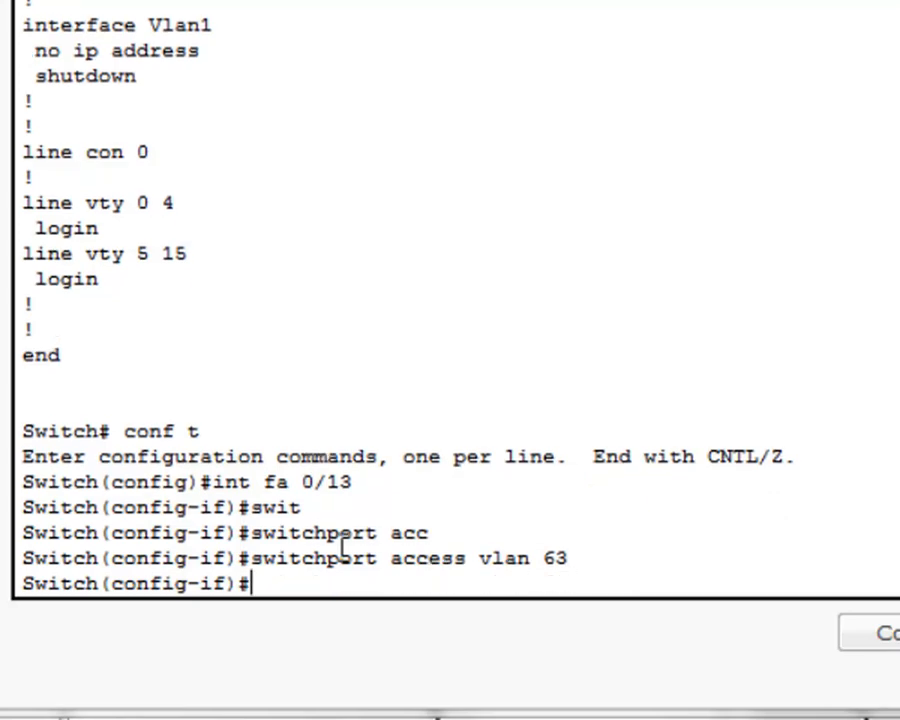
Step: Exit interface and global configuration modes back to the switch's privileged EXEC prompt
{"action": "type", "text": "exit"}
{"action": "key", "text": "Return"}
{"action": "type", "text": "exit"}
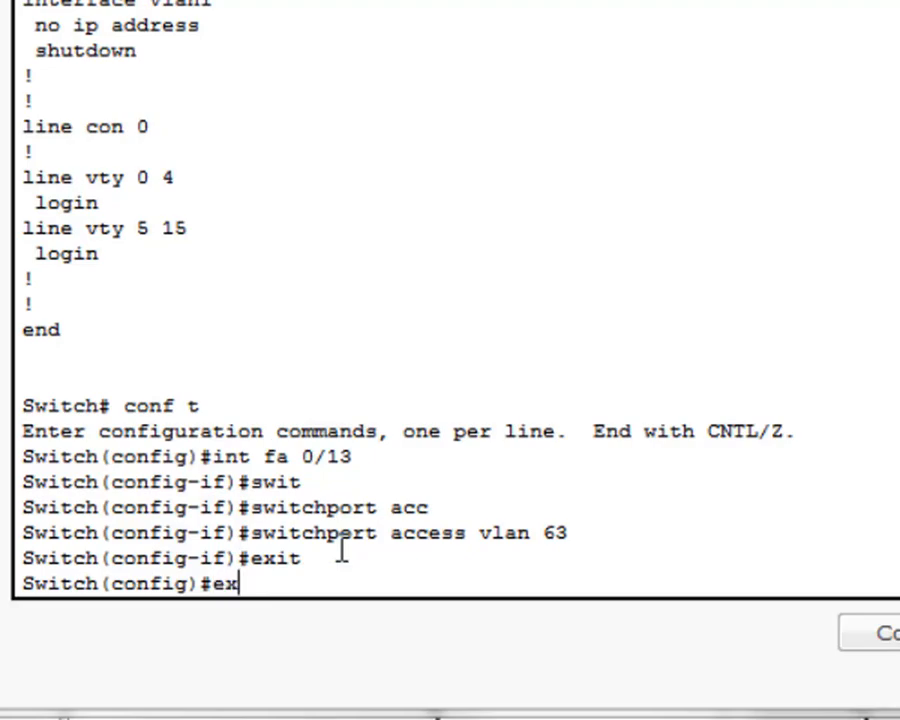
{"action": "key", "text": "Return"}
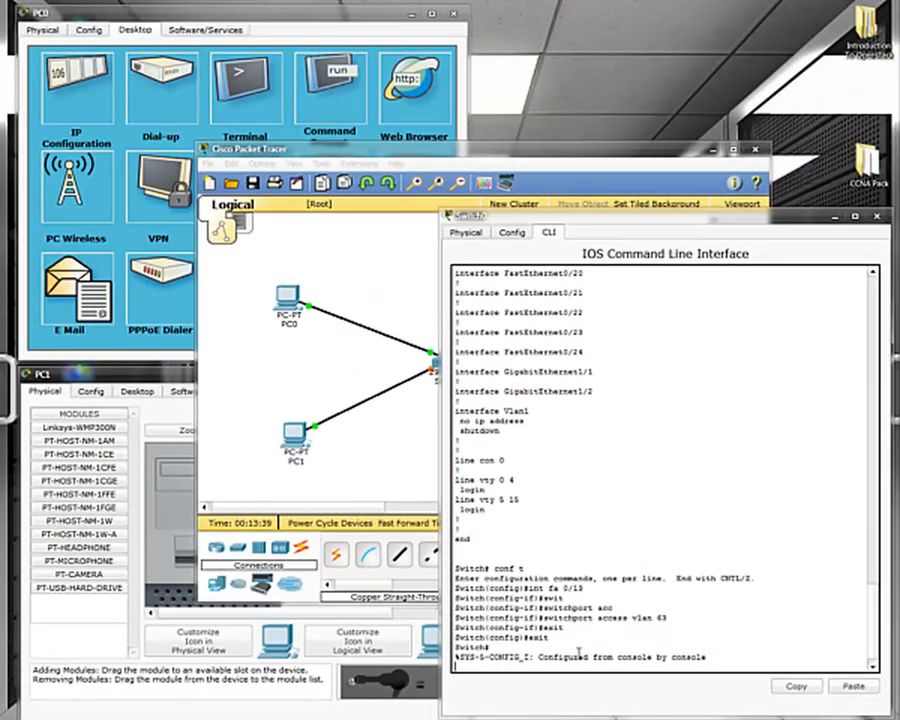
{"action": "key", "text": "Return"}
{"action": "key", "text": "Return"}
{"action": "key", "text": "Return"}
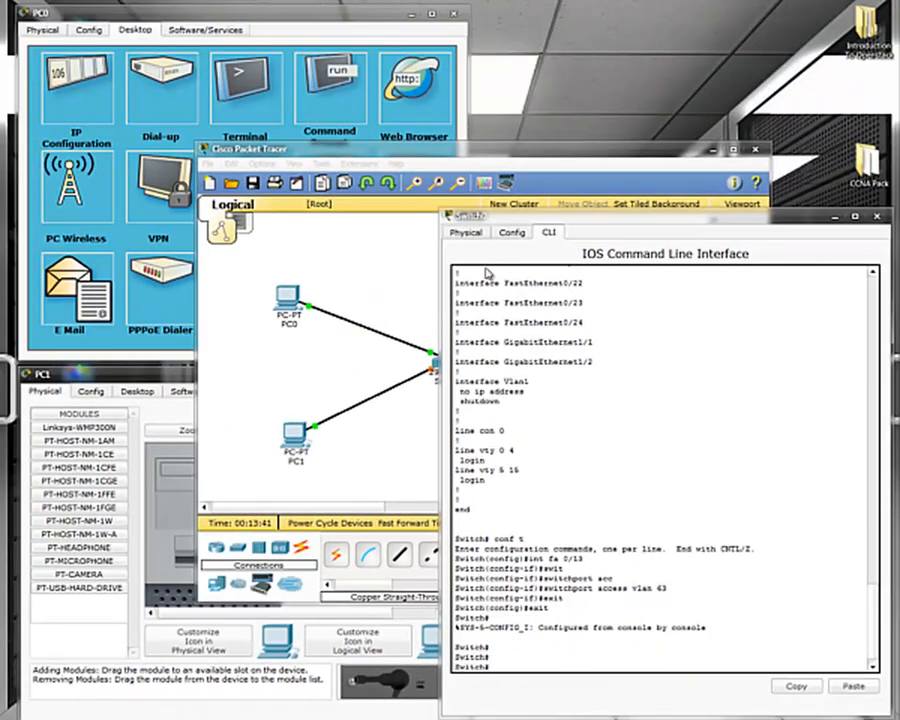
Step: Ping 192.168.1.100 from PC1's Command Prompt to retest connectivity within the same VLAN
{"action": "left_click", "coordinate": [193, 12]}
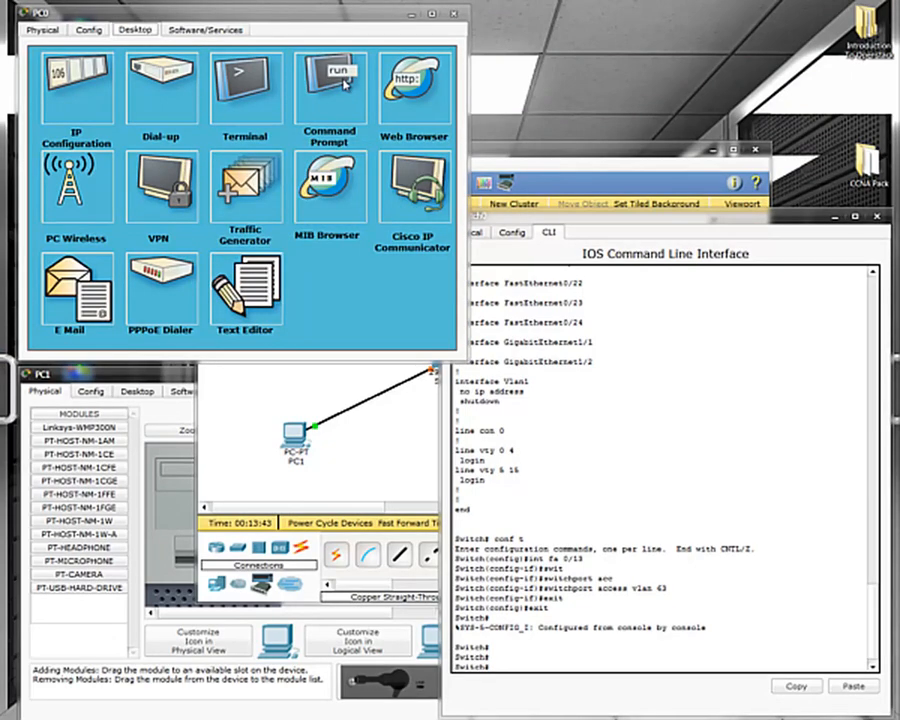
{"action": "left_click", "coordinate": [158, 380]}
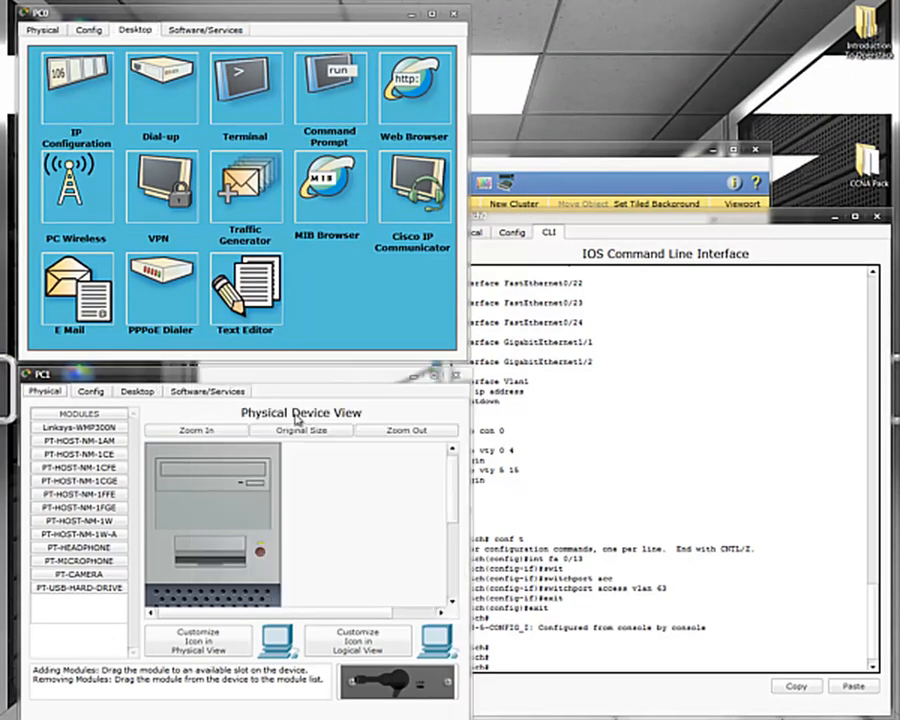
{"action": "left_click", "coordinate": [139, 392]}
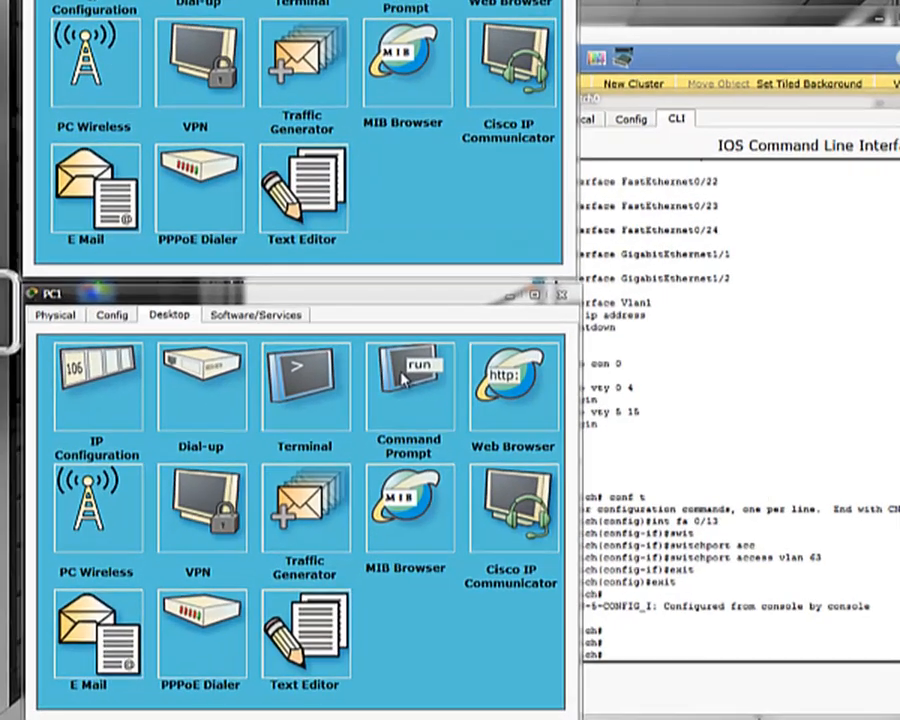
{"action": "left_click", "coordinate": [403, 374]}
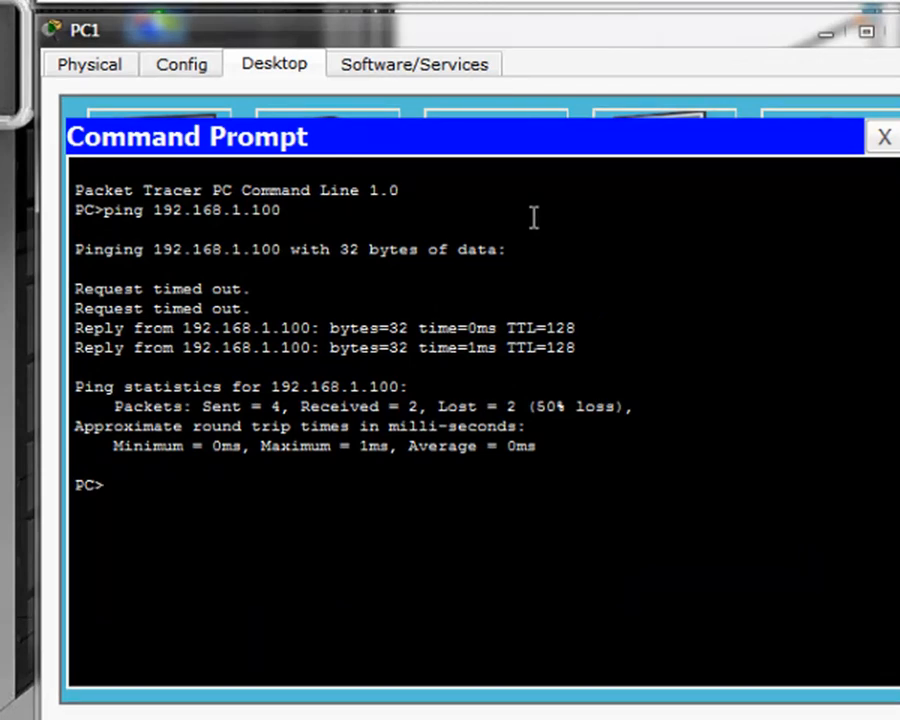
{"action": "type", "text": "ping 192.168"}
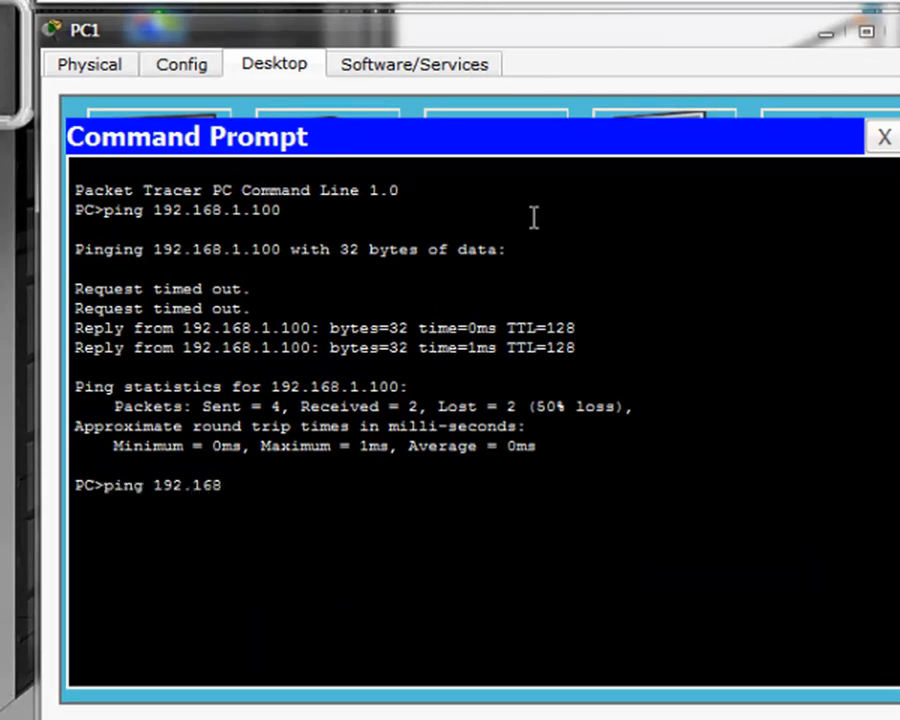
{"action": "type", "text": ".1.100"}
{"action": "key", "text": "Return"}
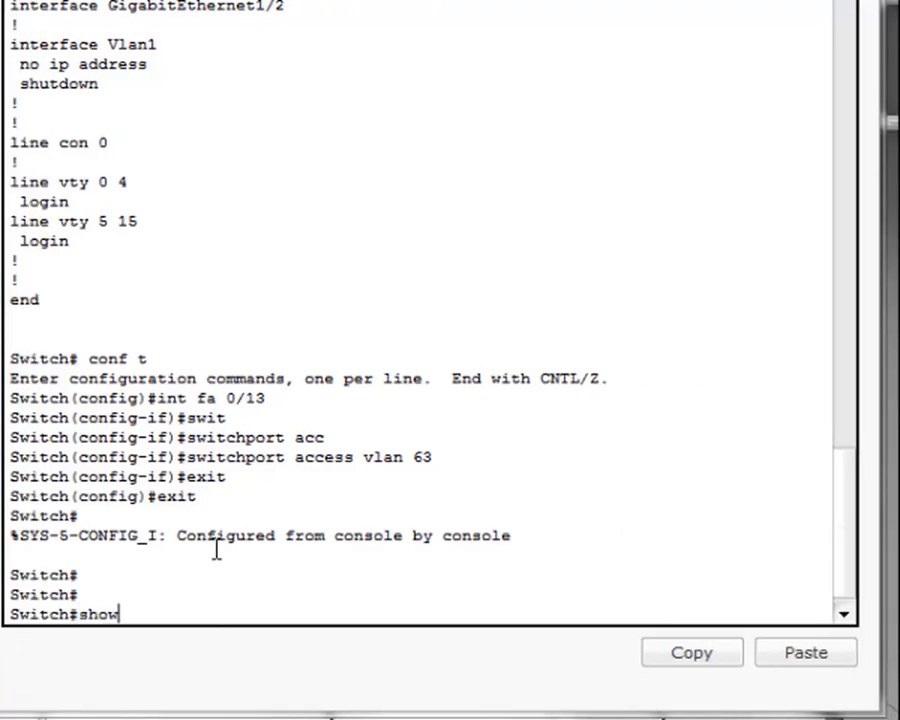
Step: Display the switch's VLAN table with show vlan and examine the ports assigned to VLAN 63 management
{"action": "key", "text": "Return"}
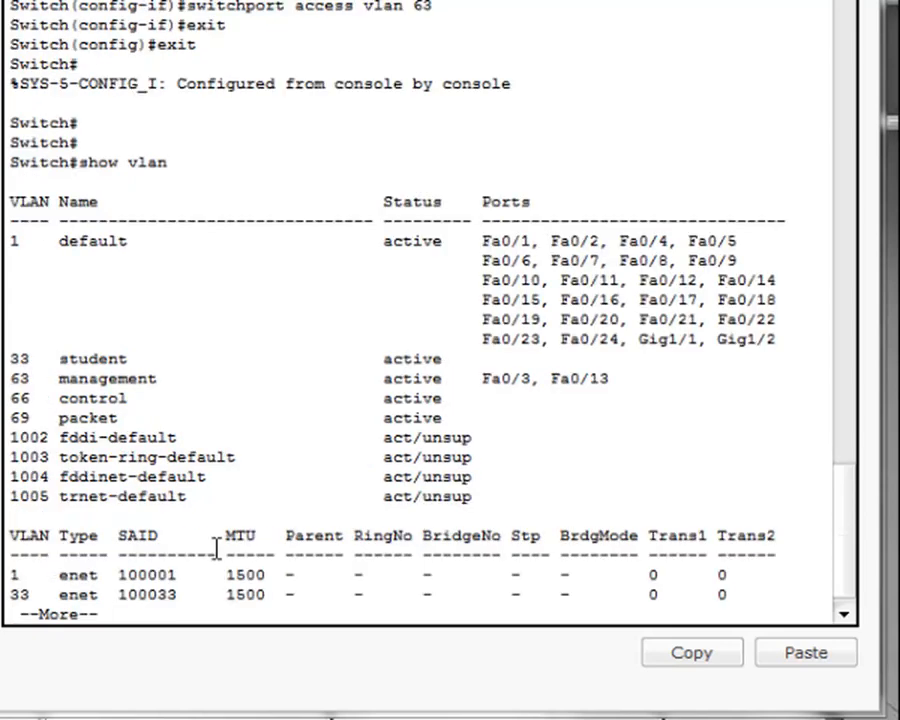
{"action": "key", "text": "space"}
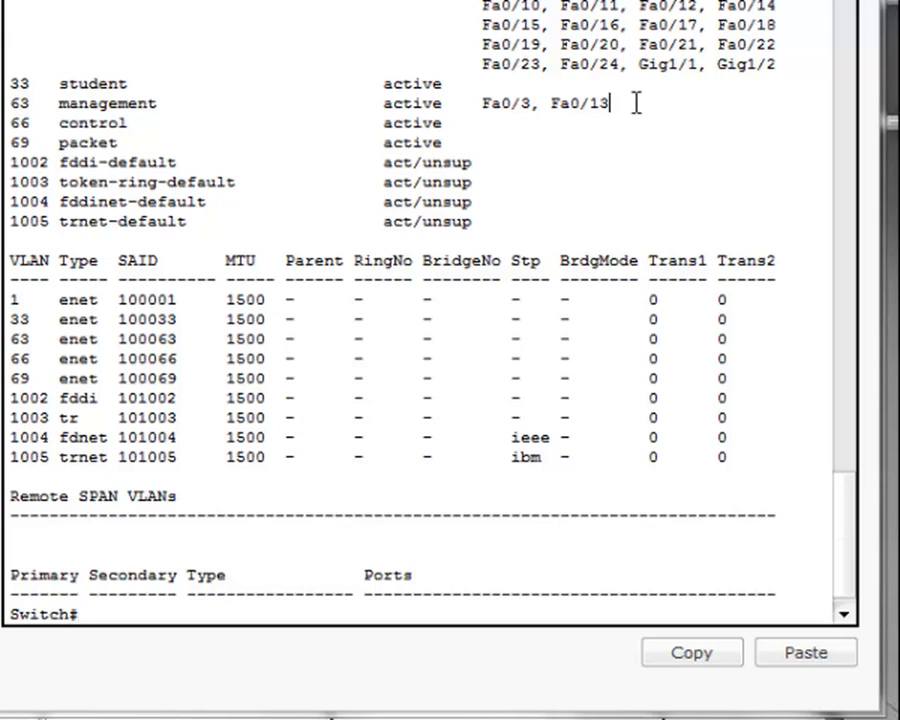
{"action": "left_click_drag", "start_coordinate": [635, 102], "coordinate": [36, 100]}
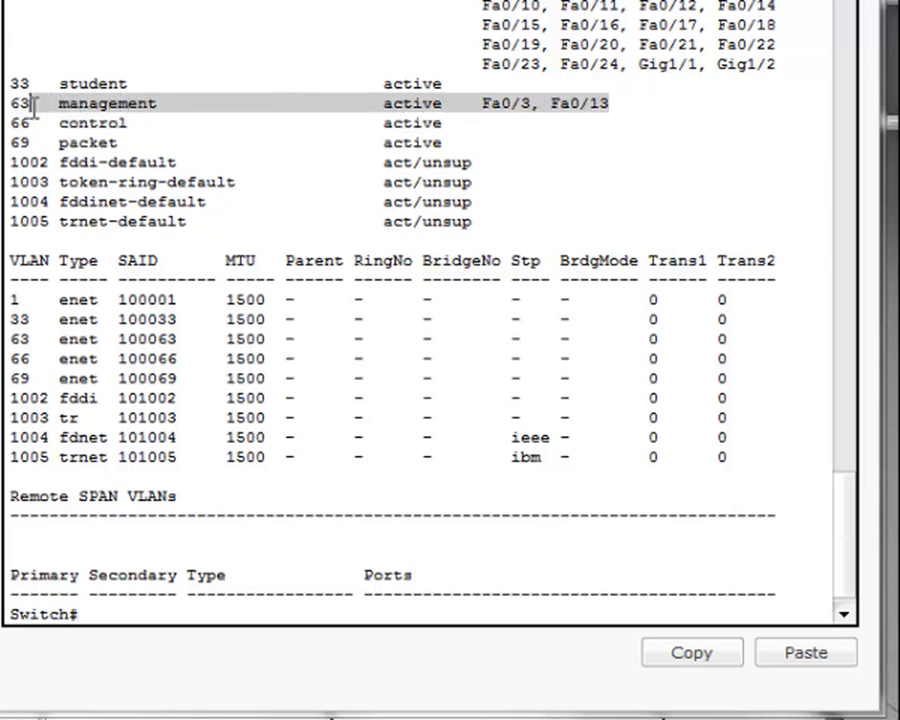